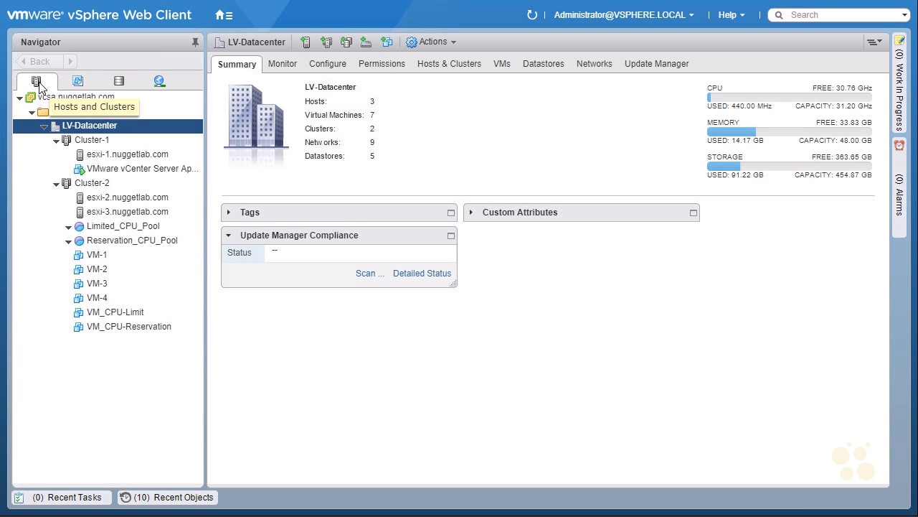
# Start a new vApp in Cluster-2, keeping the name vApp and placing it in the VMs folder
pyautogui.click(95, 183)
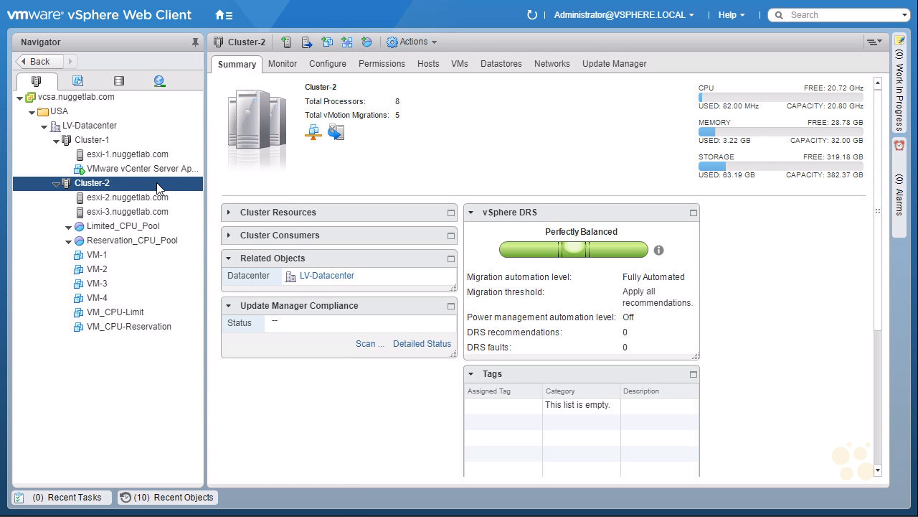
pyautogui.rightClick(157, 182)
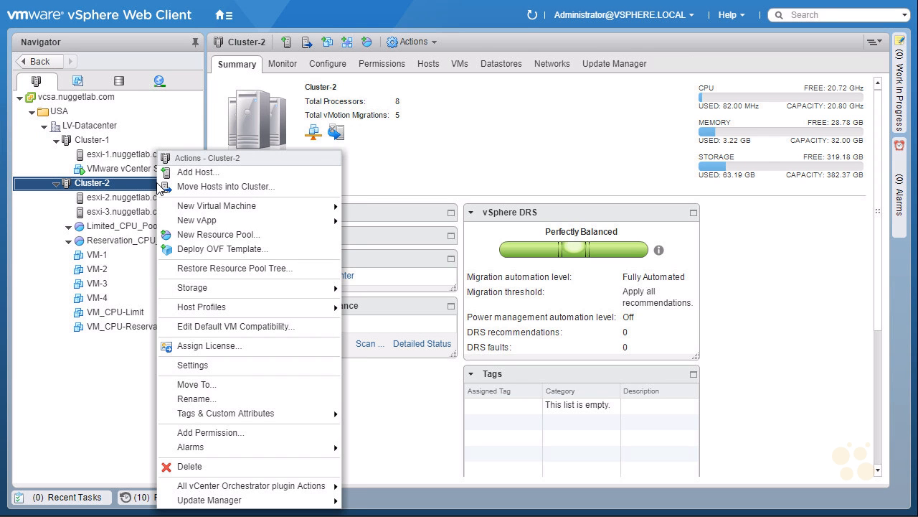
pyautogui.moveTo(224, 225)
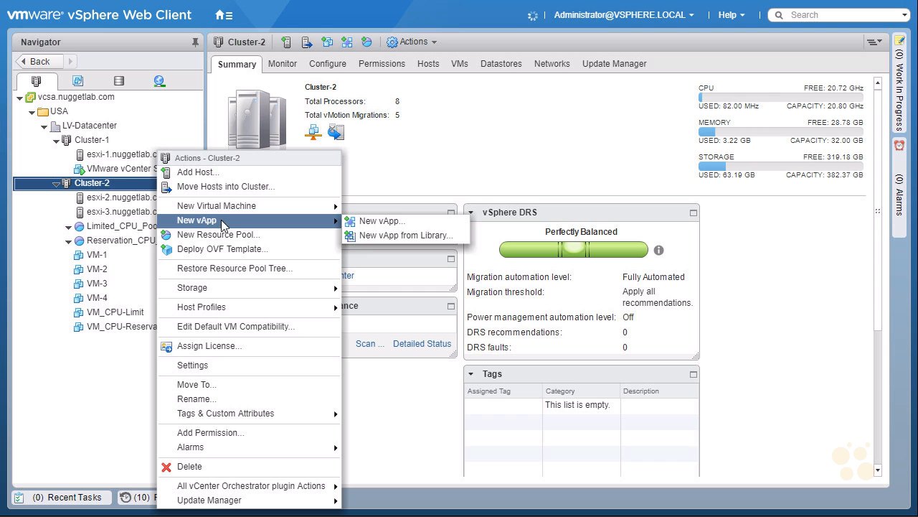
pyautogui.click(419, 226)
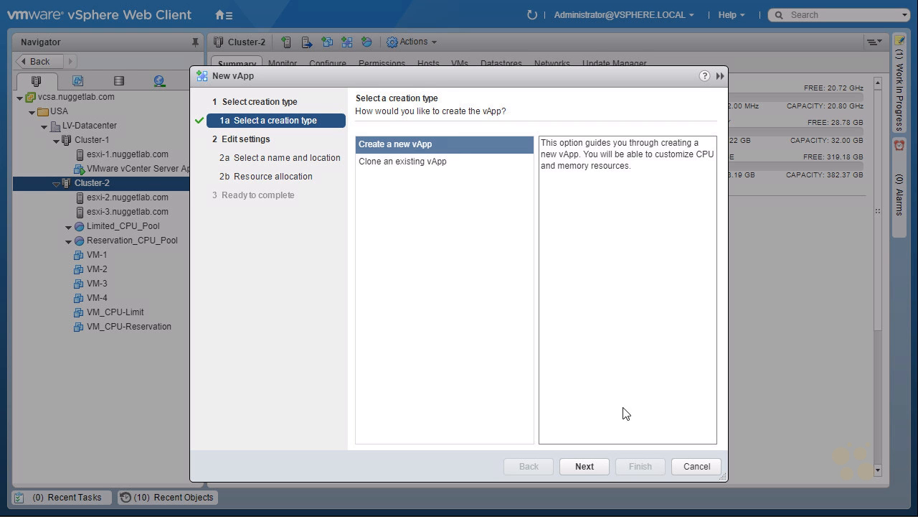
pyautogui.click(583, 467)
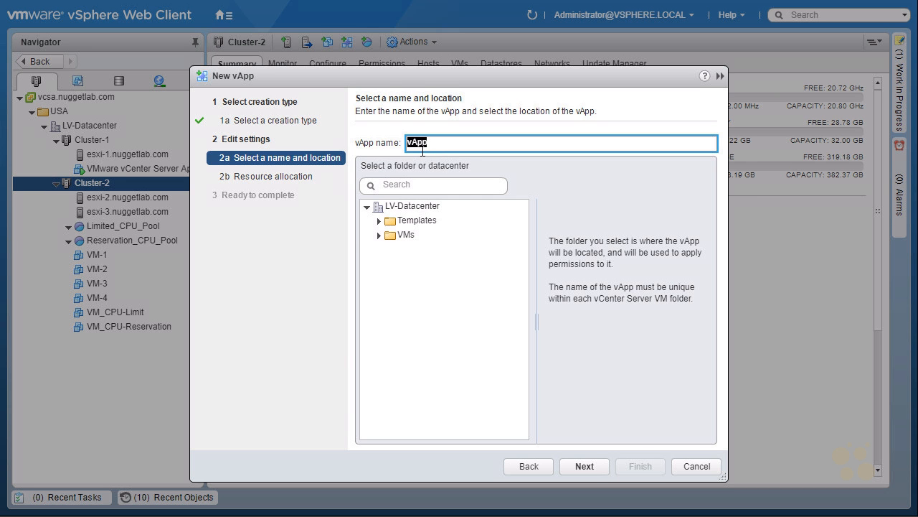
pyautogui.click(406, 235)
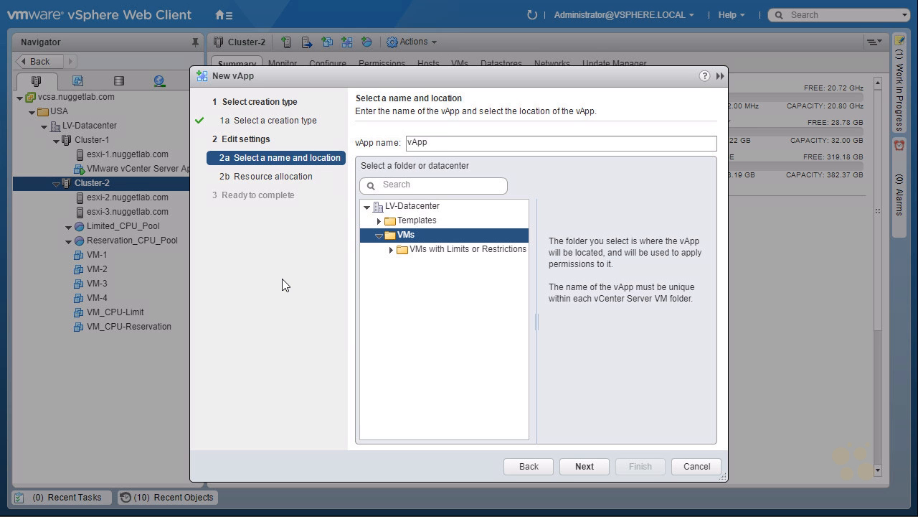
pyautogui.click(584, 466)
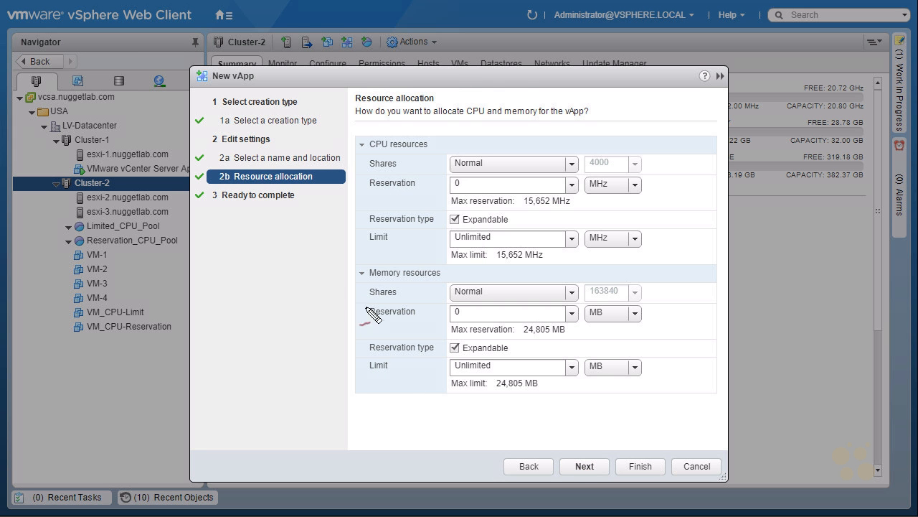
pyautogui.moveTo(370, 153); pyautogui.dragTo(429, 152)
pyautogui.moveTo(369, 284); pyautogui.dragTo(437, 282)
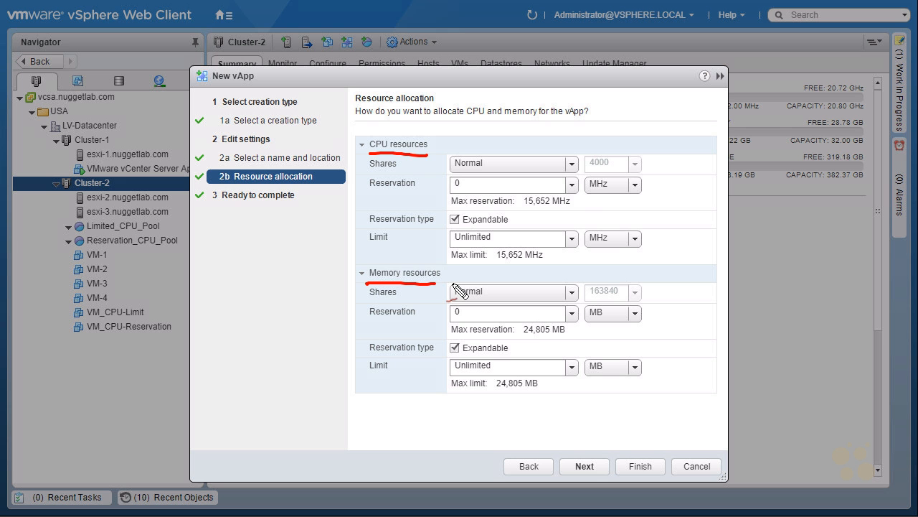
pyautogui.moveTo(370, 191); pyautogui.dragTo(419, 189)
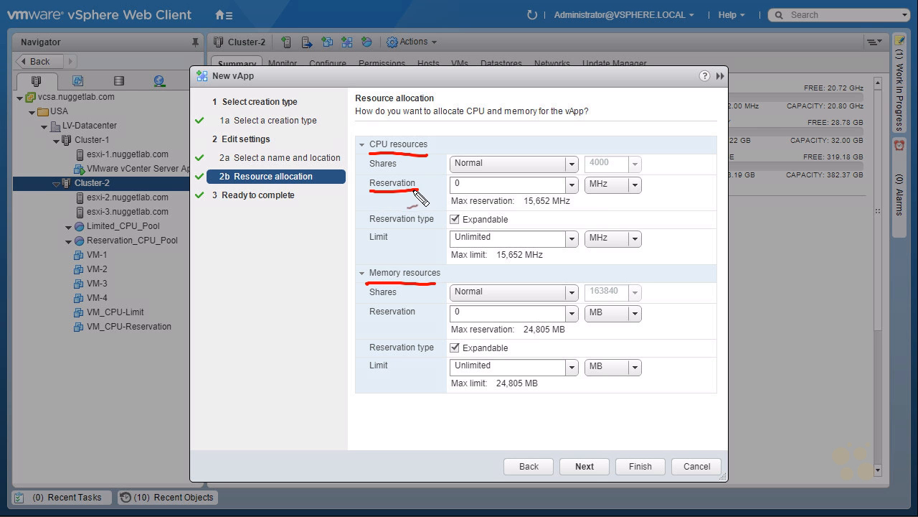
pyautogui.moveTo(365, 248); pyautogui.dragTo(391, 245)
pyautogui.moveTo(409, 157)
pyautogui.mouseDown()
pyautogui.moveTo(391, 177)
pyautogui.moveTo(415, 165)
pyautogui.mouseUp()
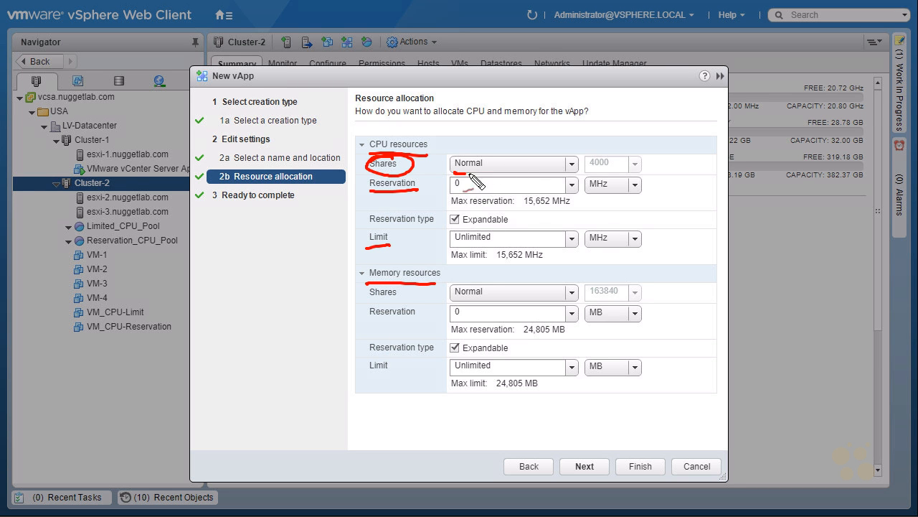
pyautogui.moveTo(607, 172); pyautogui.dragTo(459, 174)
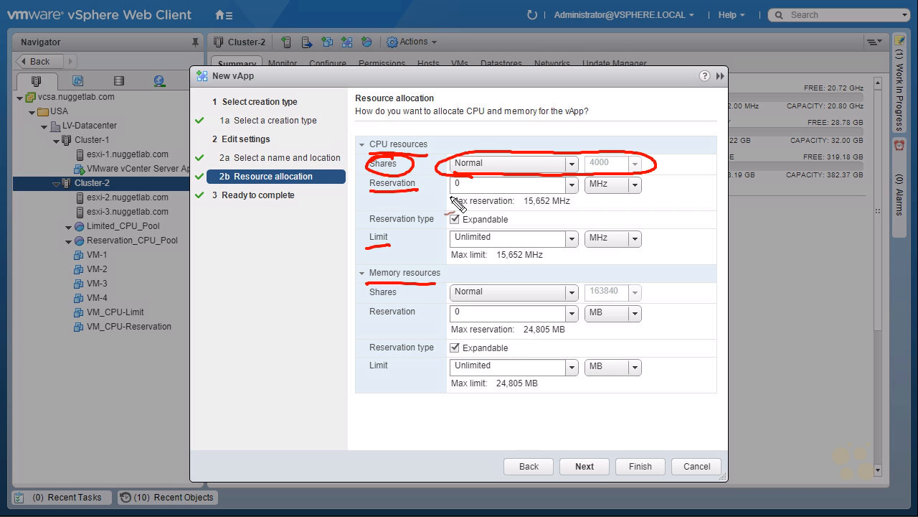
pyautogui.press('Escape')
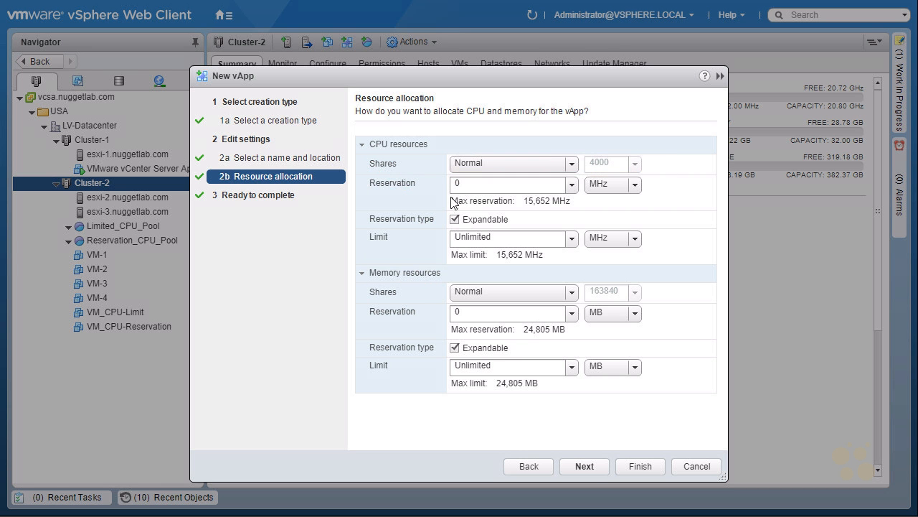
# Try the Low and High levels for the vApp's CPU shares and return them to Normal
pyautogui.click(572, 165)
pyautogui.click(550, 176)
pyautogui.click(573, 164)
pyautogui.click(574, 165)
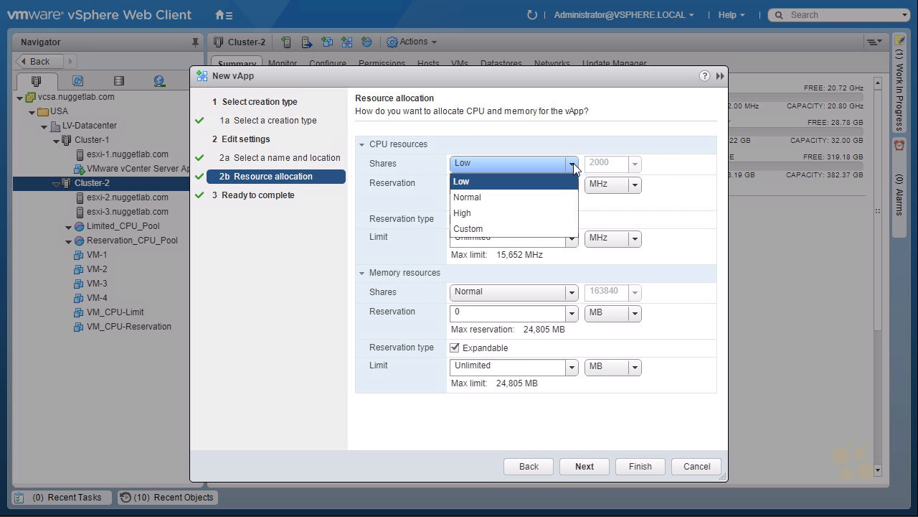
pyautogui.click(540, 215)
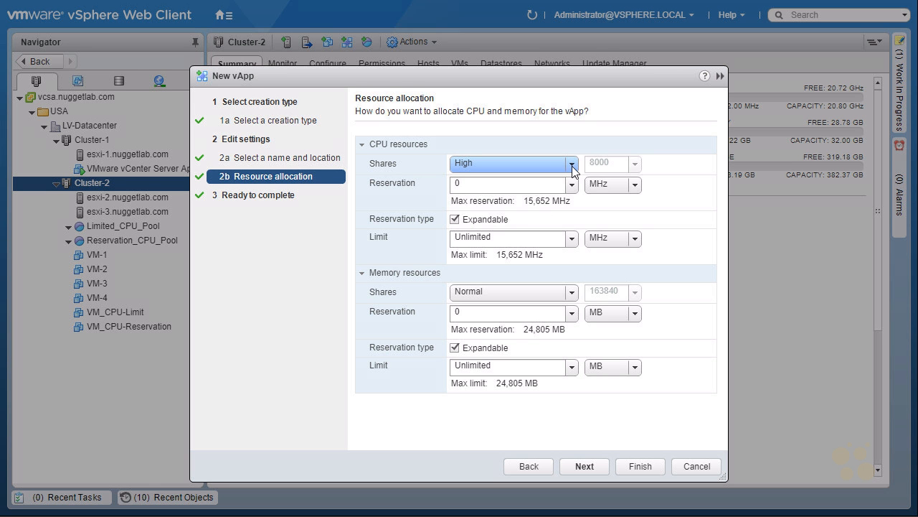
pyautogui.click(573, 165)
pyautogui.click(545, 198)
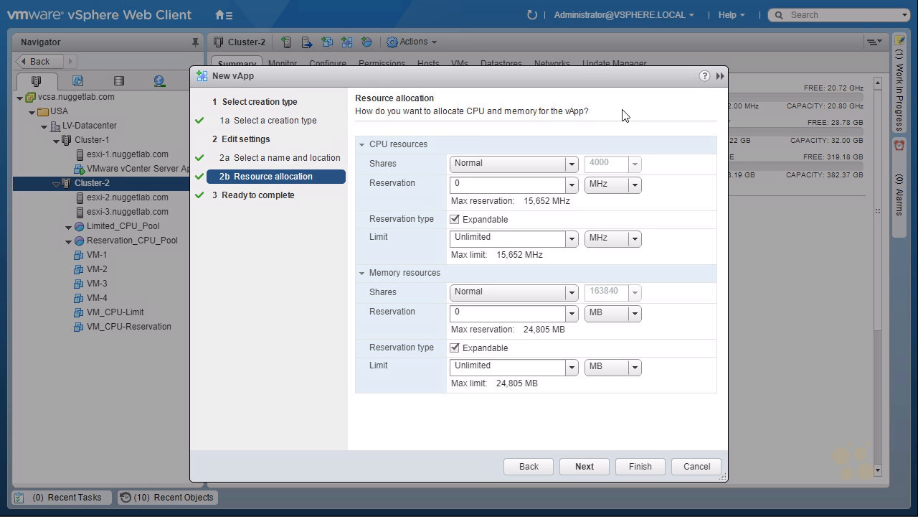
# Set the vApp's CPU reservation to 2 GHz and finish creating the vApp
pyautogui.doubleClick(473, 183)
pyautogui.write('2')
pyautogui.click(635, 185)
pyautogui.click(601, 223)
pyautogui.click(581, 468)
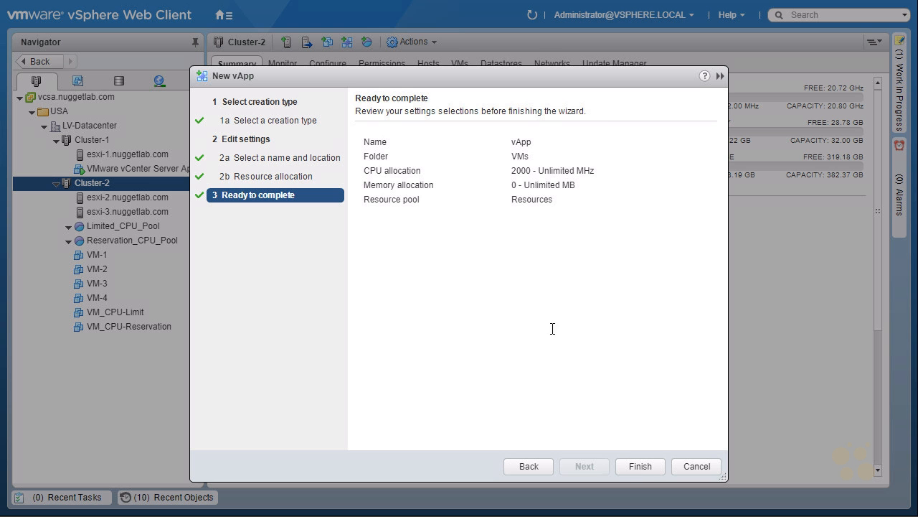
pyautogui.click(641, 465)
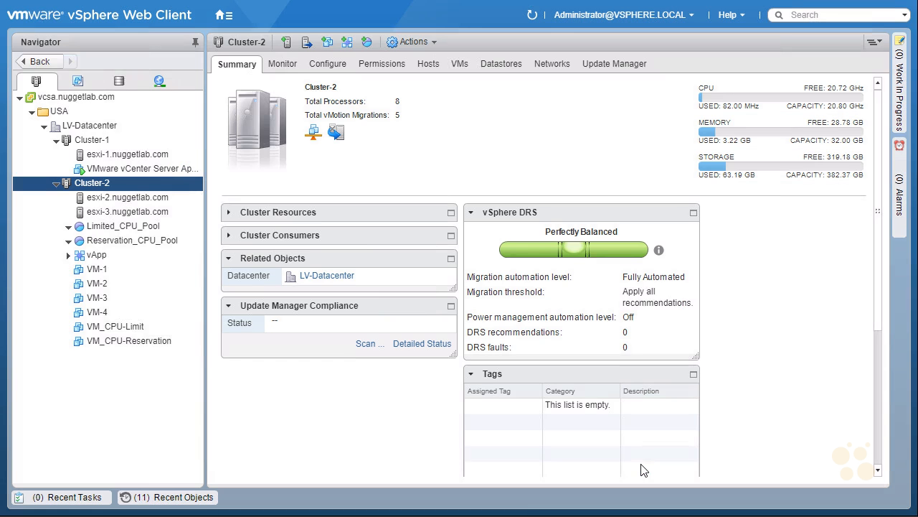
# Start a new virtual machine inside the vApp, using the option to clone an existing virtual machine
pyautogui.rightClick(136, 261)
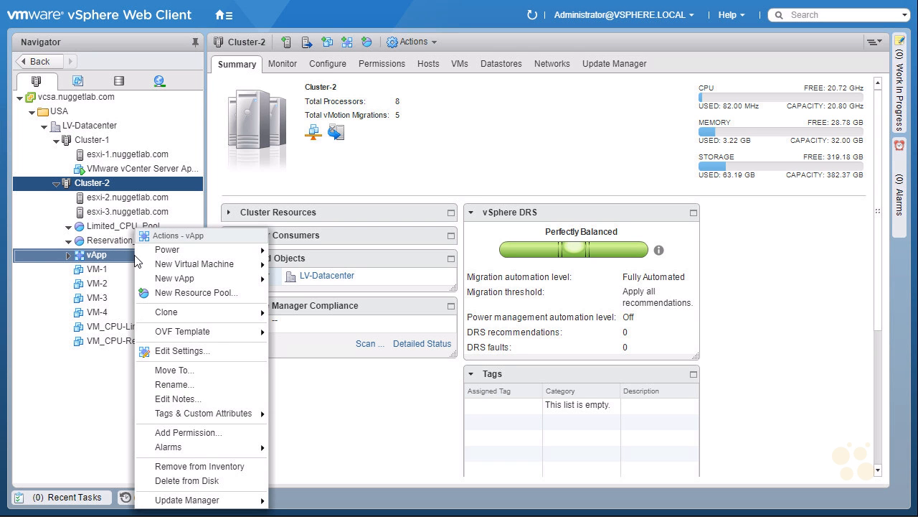
pyautogui.moveTo(218, 273)
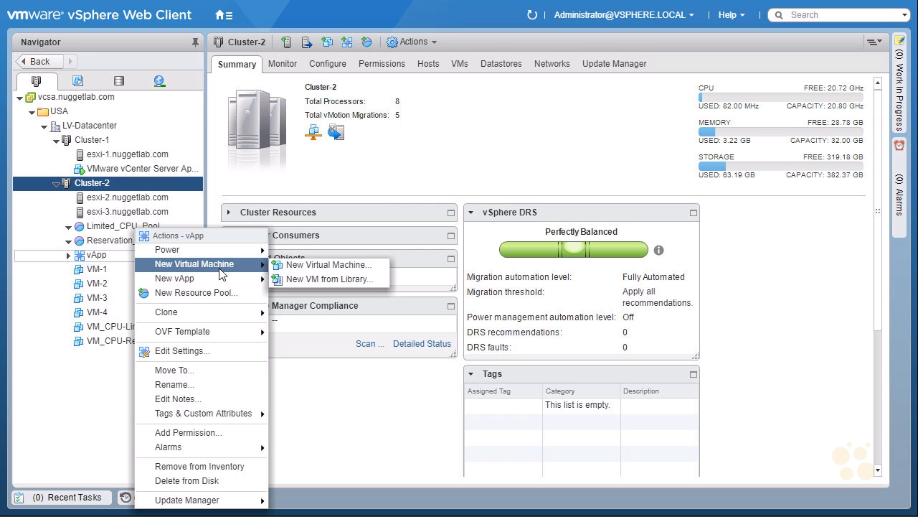
pyautogui.click(371, 264)
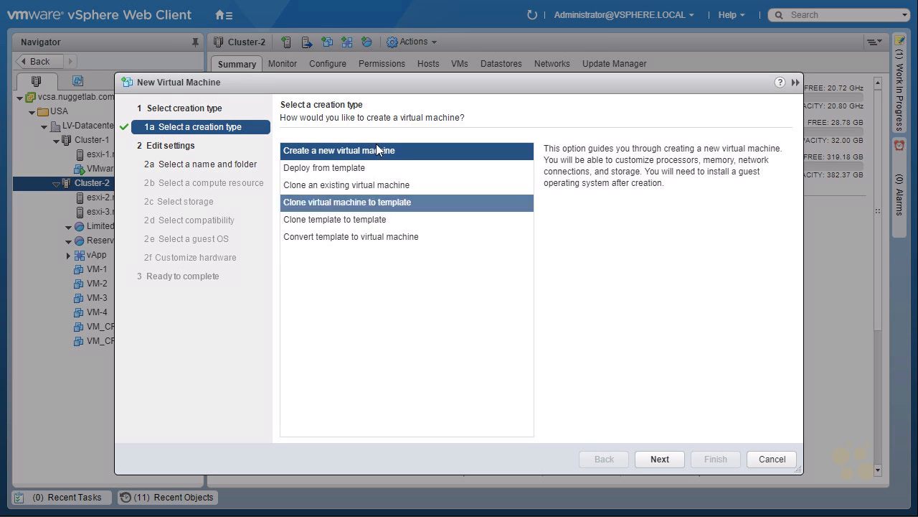
pyautogui.click(353, 170)
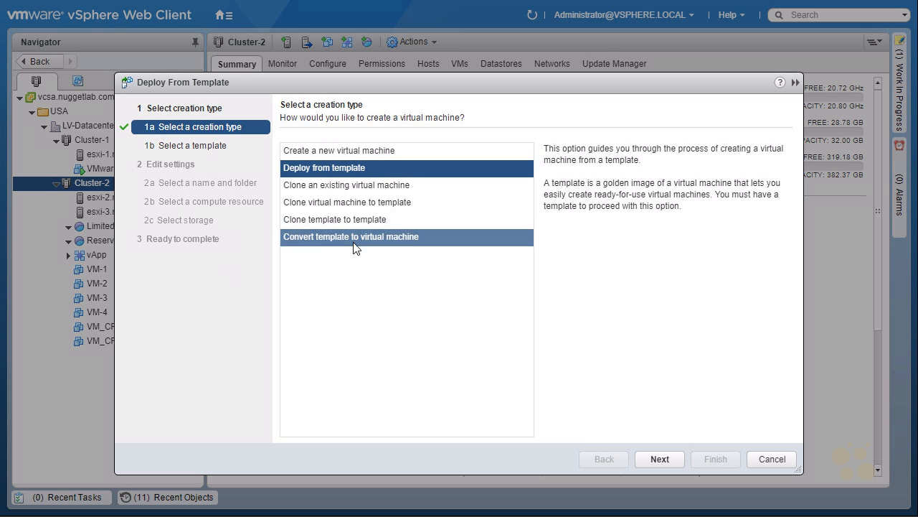
pyautogui.click(369, 190)
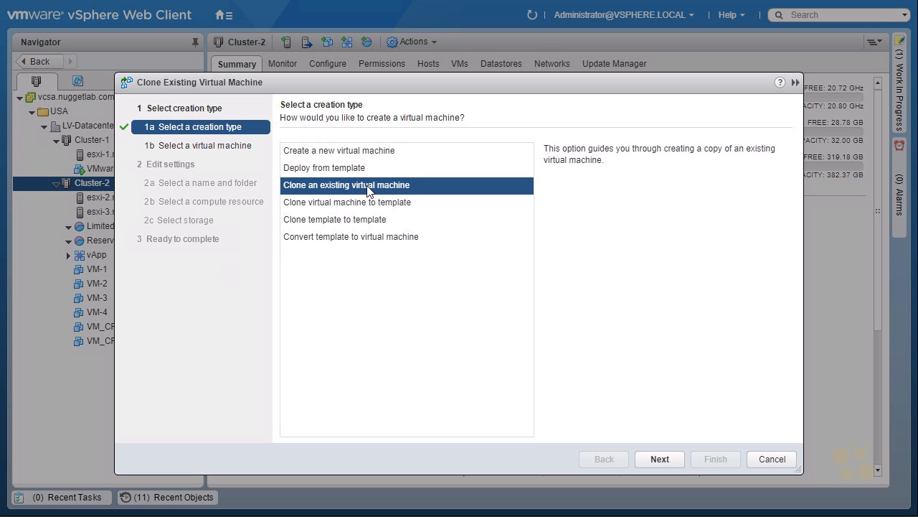
pyautogui.click(660, 458)
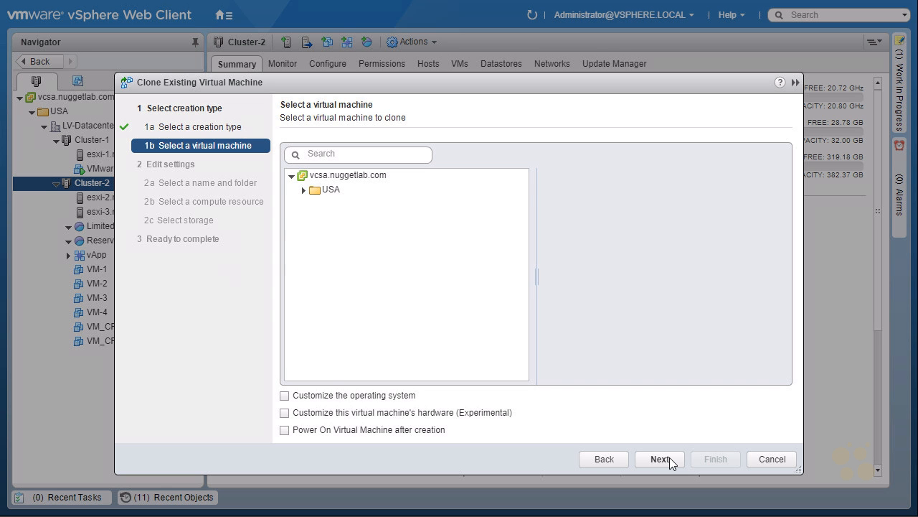
# Choose VM-1 from the VMs folder of LV-Datacenter as the virtual machine to clone
pyautogui.click(327, 192)
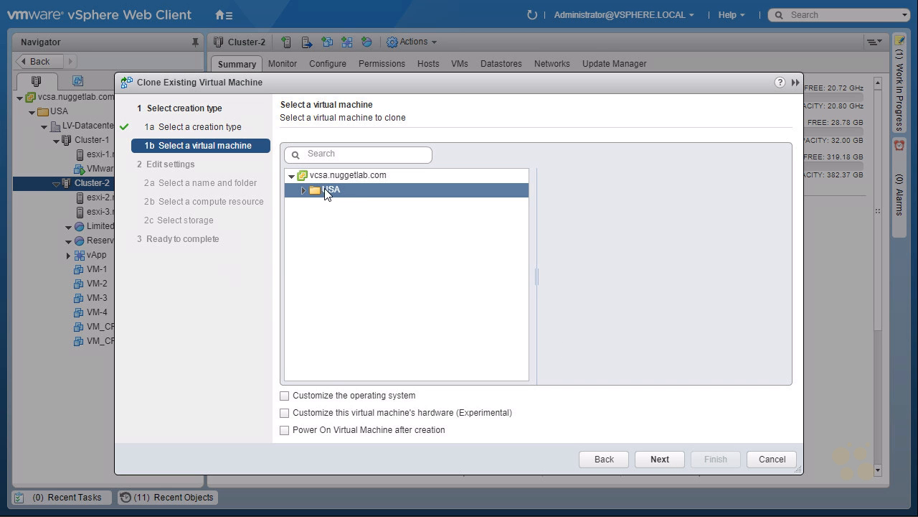
pyautogui.doubleClick(332, 191)
pyautogui.doubleClick(373, 205)
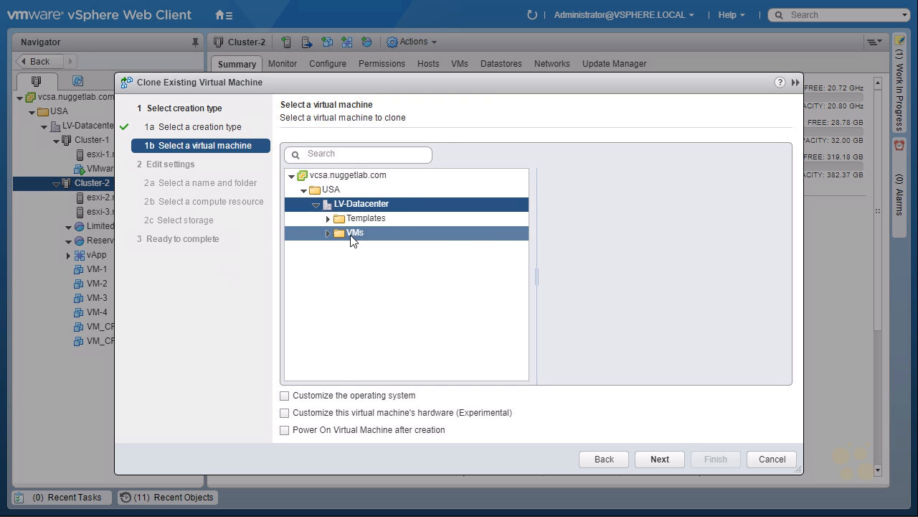
pyautogui.doubleClick(353, 237)
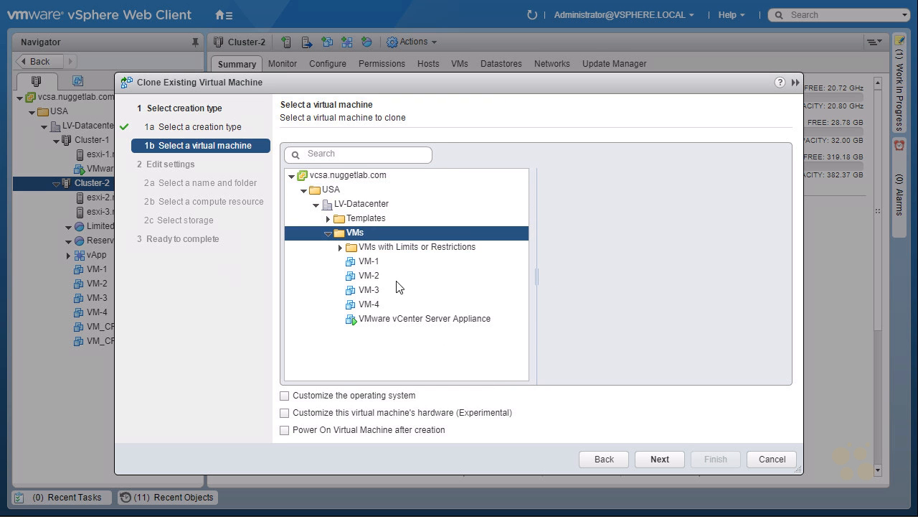
pyautogui.click(376, 260)
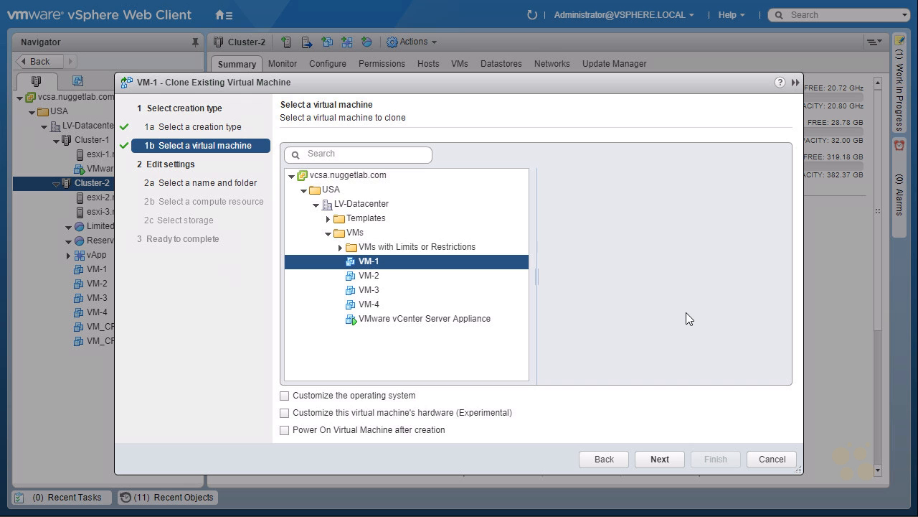
pyautogui.click(656, 458)
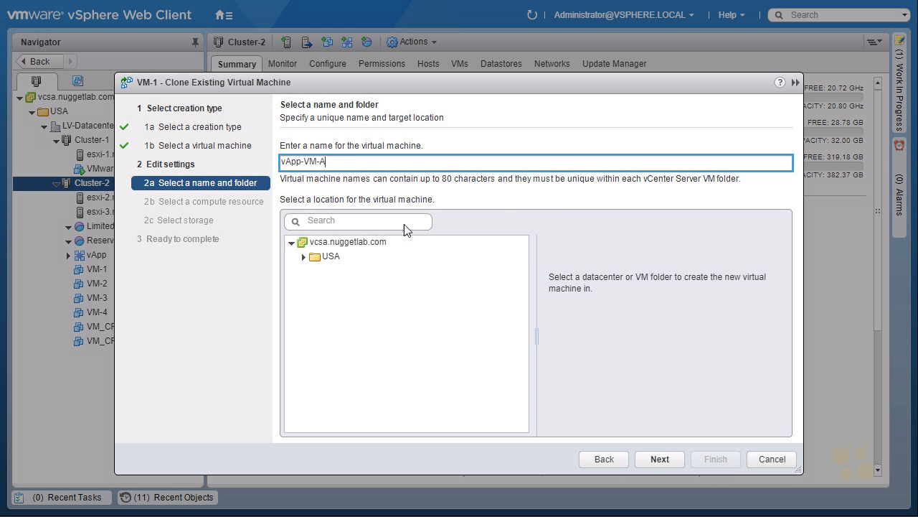
# Name the clone vApp-VM-A and place it in the VMs folder of LV-Datacenter
pyautogui.click(305, 260)
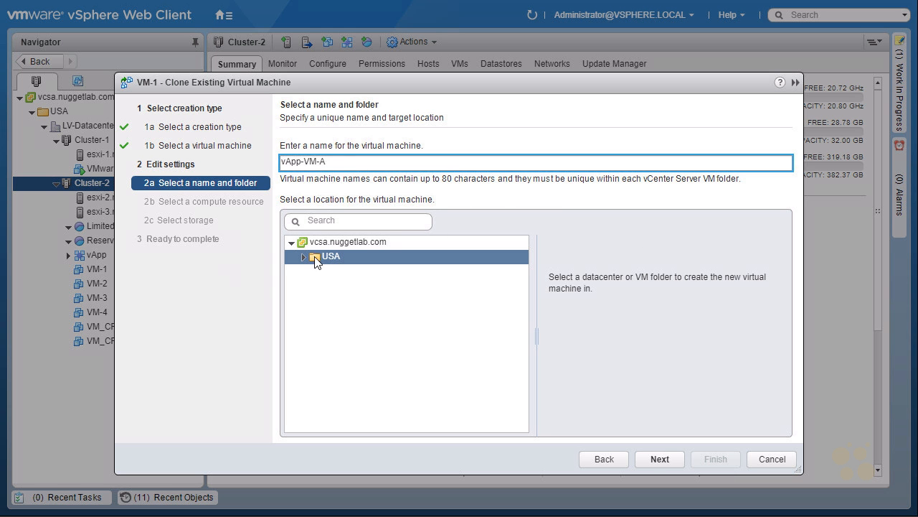
pyautogui.doubleClick(318, 258)
pyautogui.doubleClick(386, 274)
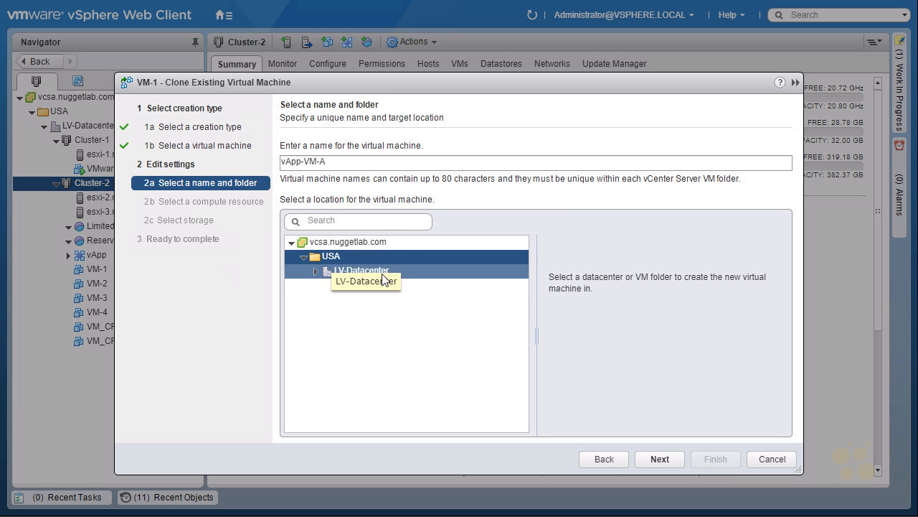
pyautogui.doubleClick(391, 299)
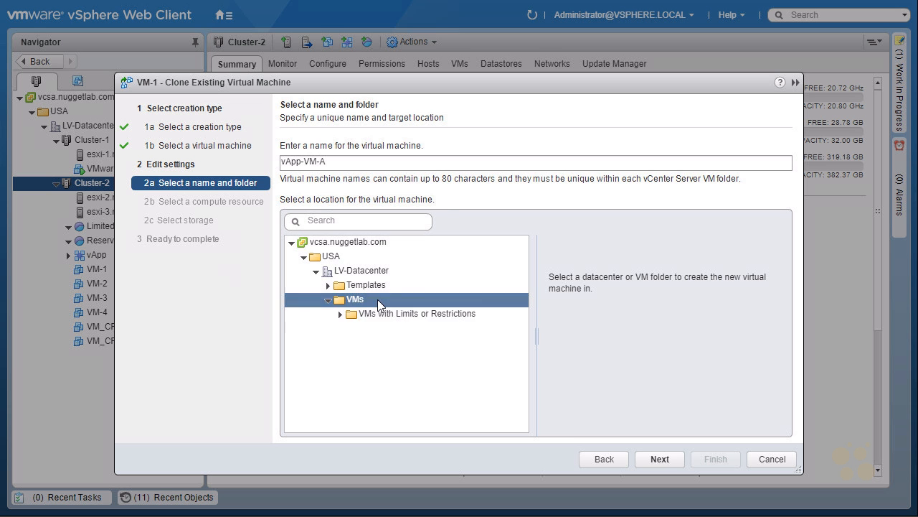
pyautogui.click(662, 460)
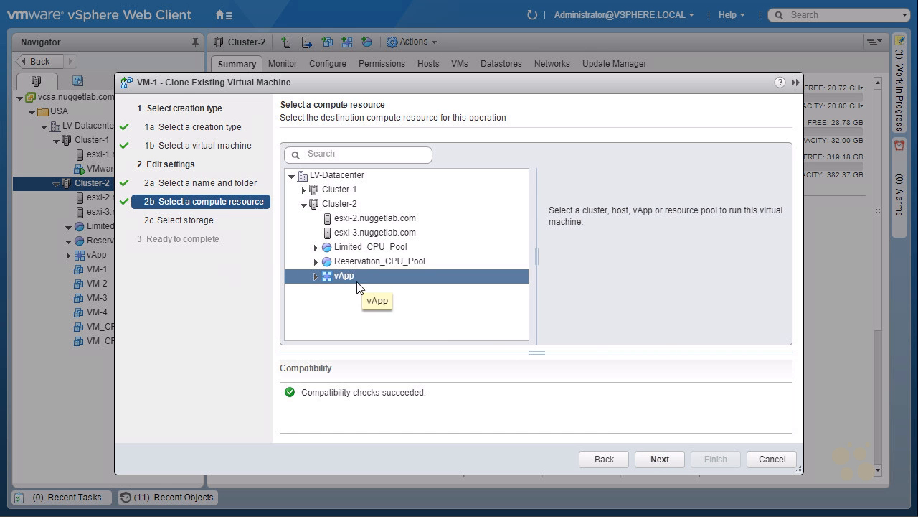
# Finish cloning into the vApp with Thin Provision disks on iSCSI-Datastore, and open the recent tasks list
pyautogui.click(658, 461)
pyautogui.click(509, 150)
pyautogui.click(435, 212)
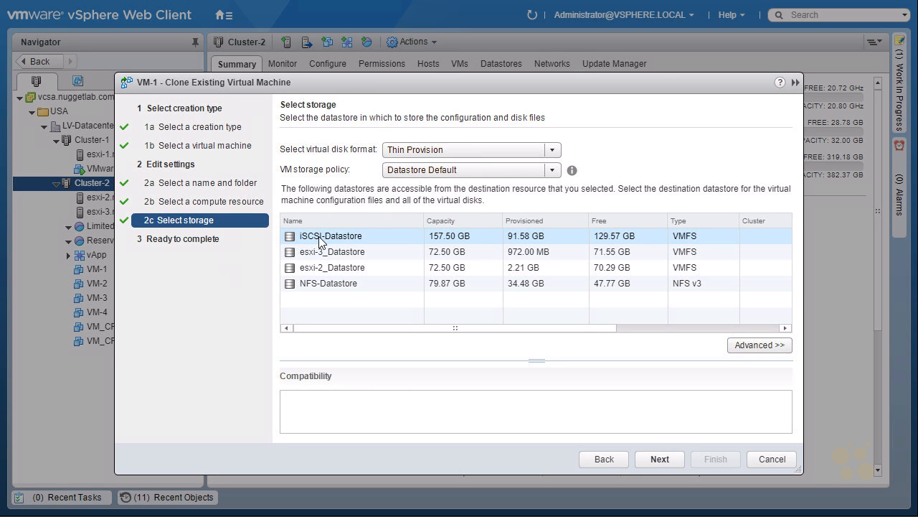
pyautogui.click(663, 459)
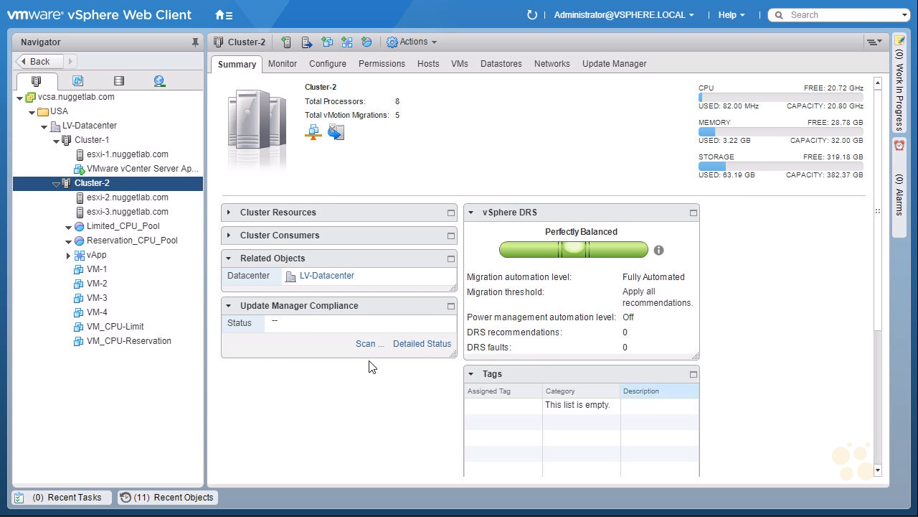
pyautogui.click(70, 501)
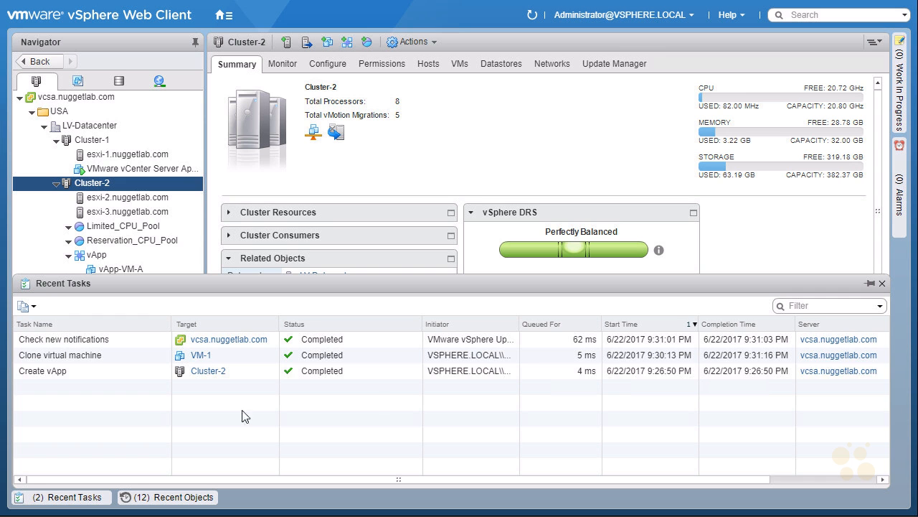
# Close the recent tasks list and start cloning VM-1 to a virtual machine named vApp-VM-B in LV-Datacenter's VMs folder
pyautogui.click(72, 496)
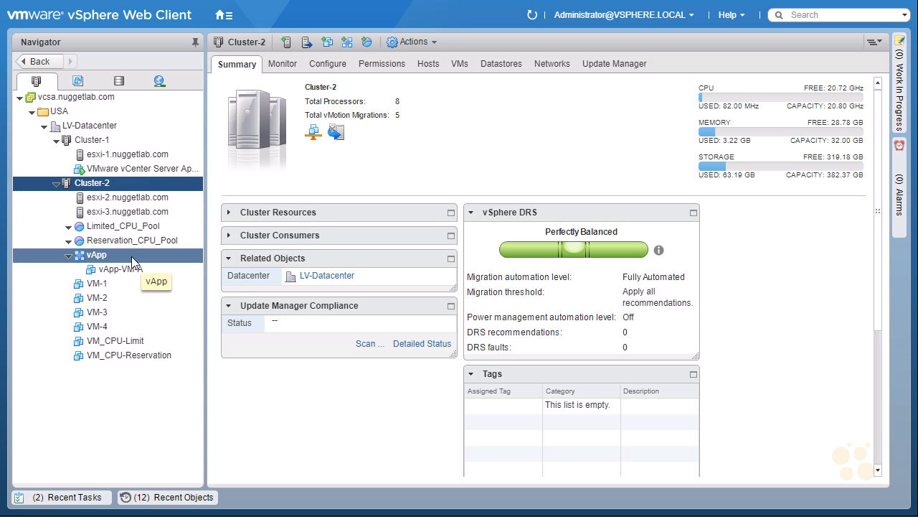
pyautogui.rightClick(108, 289)
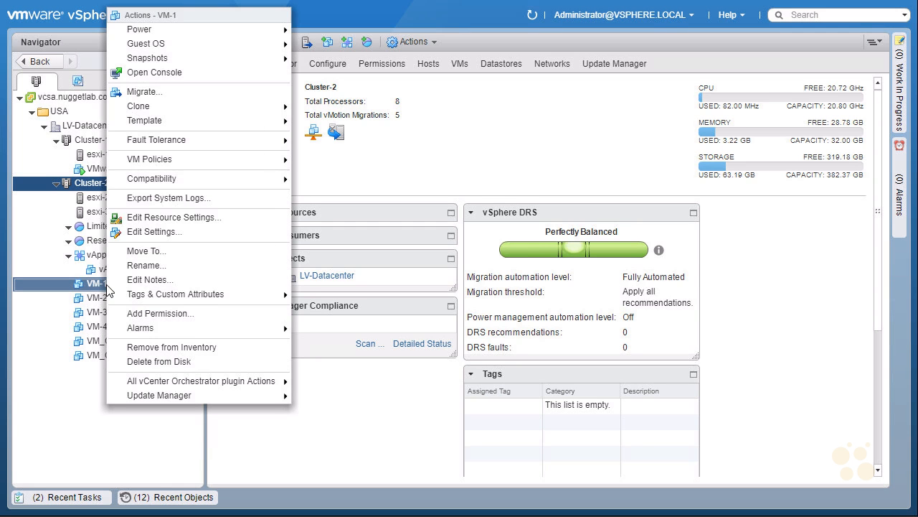
pyautogui.moveTo(207, 108)
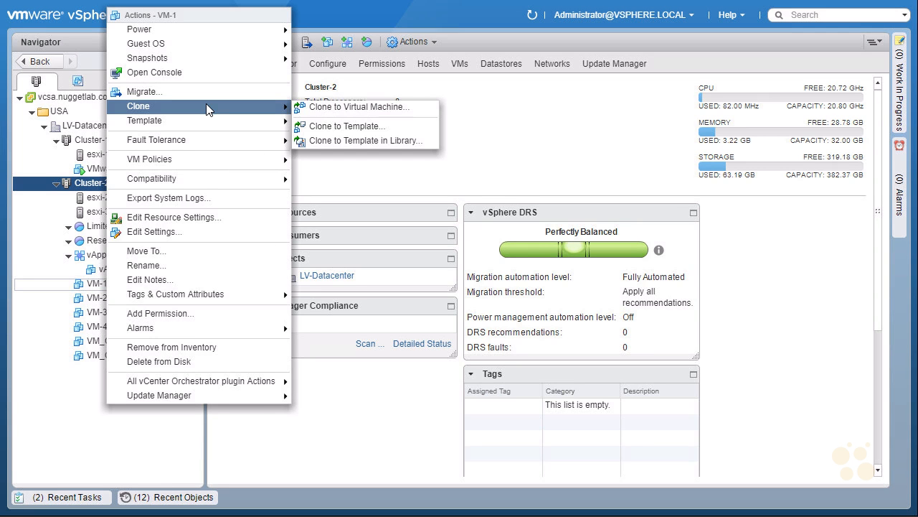
pyautogui.click(378, 107)
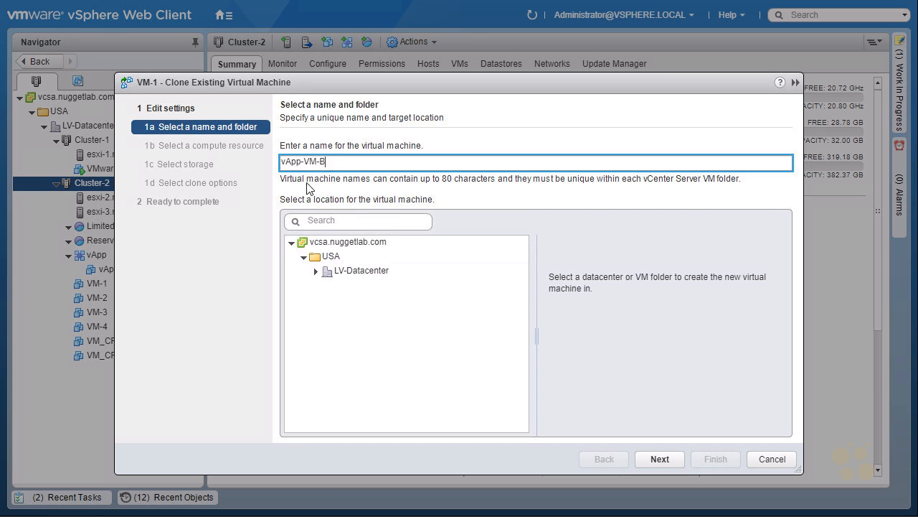
pyautogui.click(316, 272)
pyautogui.click(356, 301)
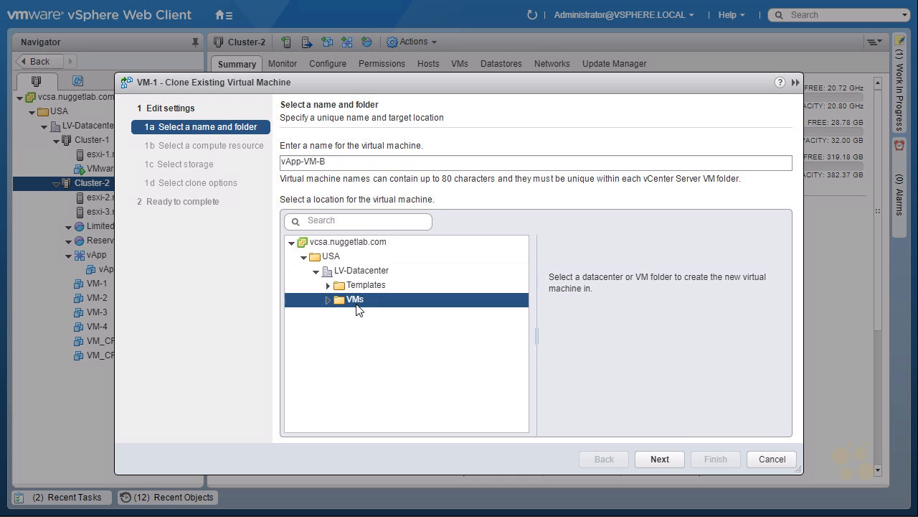
pyautogui.click(660, 459)
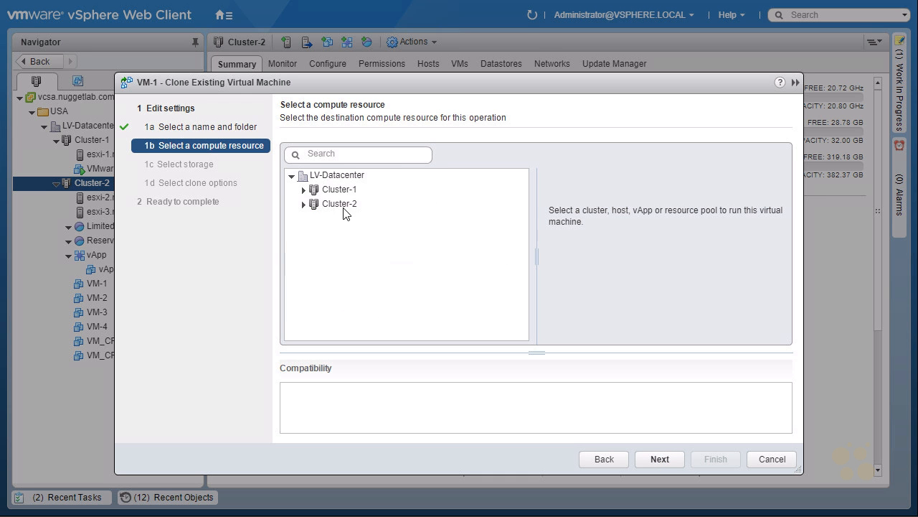
# Choose the vApp in Cluster-2 as the compute resource for vApp-VM-B
pyautogui.click(343, 209)
pyautogui.click(303, 205)
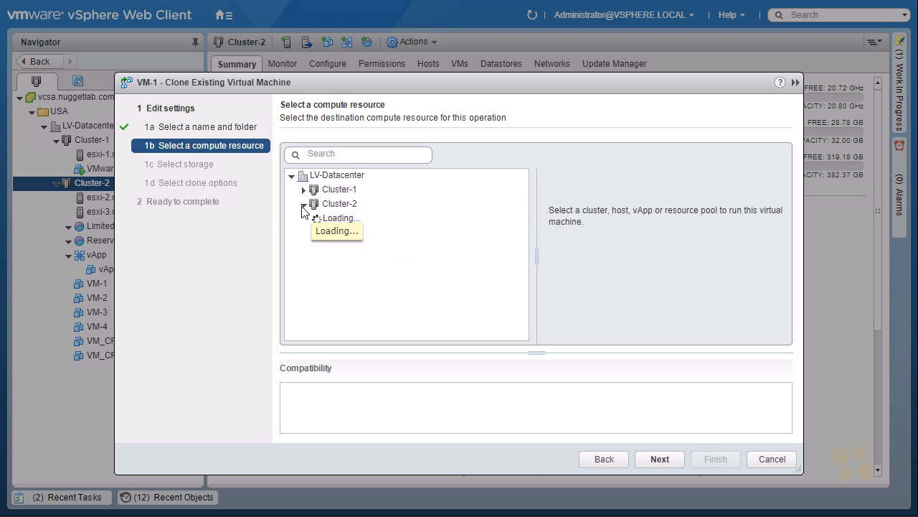
pyautogui.click(343, 277)
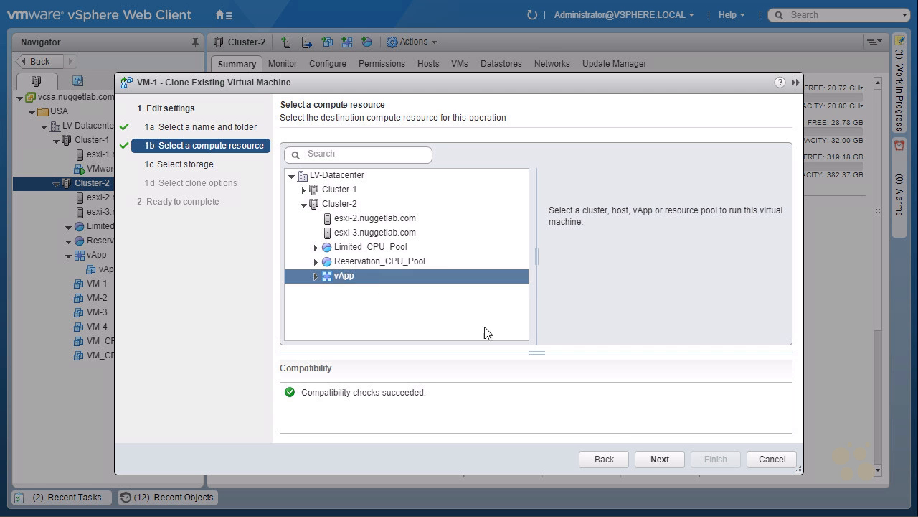
pyautogui.click(652, 458)
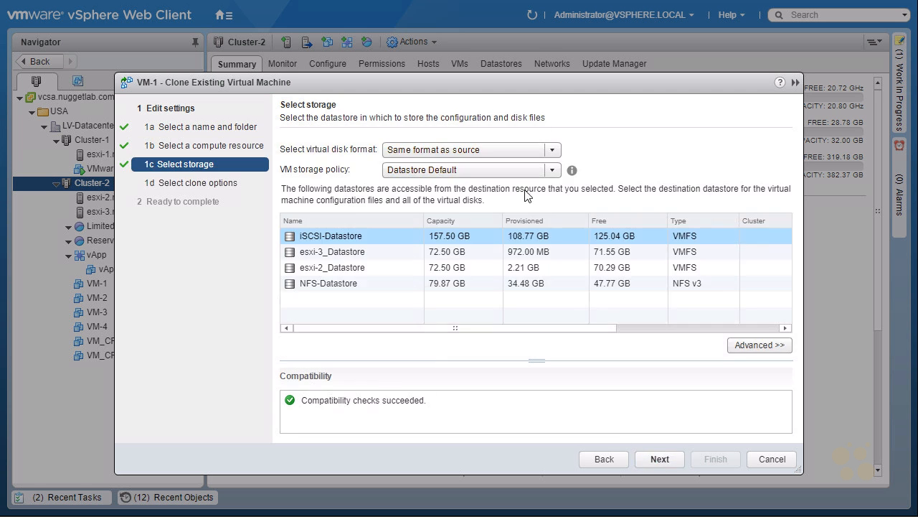
# Finish cloning vApp-VM-B with Thin Provision disks on iSCSI-Datastore, and check the clone's progress in the recent tasks
pyautogui.click(493, 154)
pyautogui.click(438, 212)
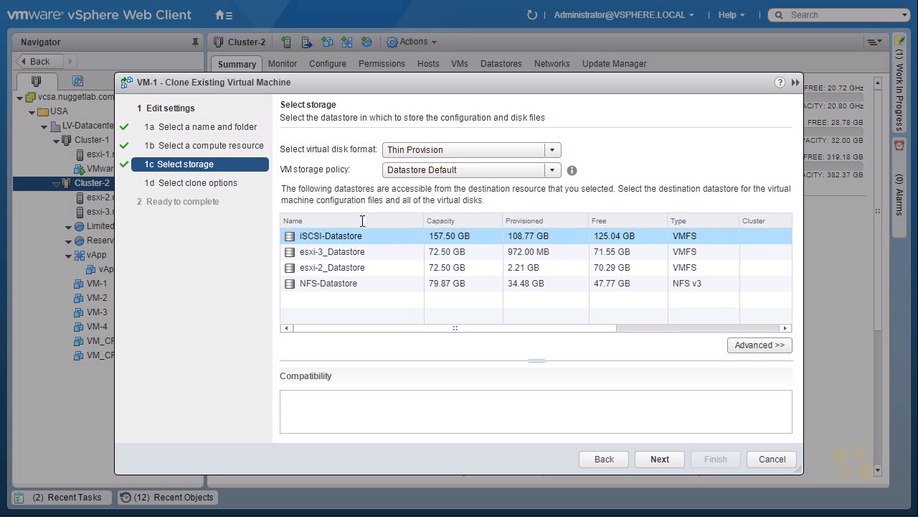
pyautogui.click(339, 237)
pyautogui.click(660, 459)
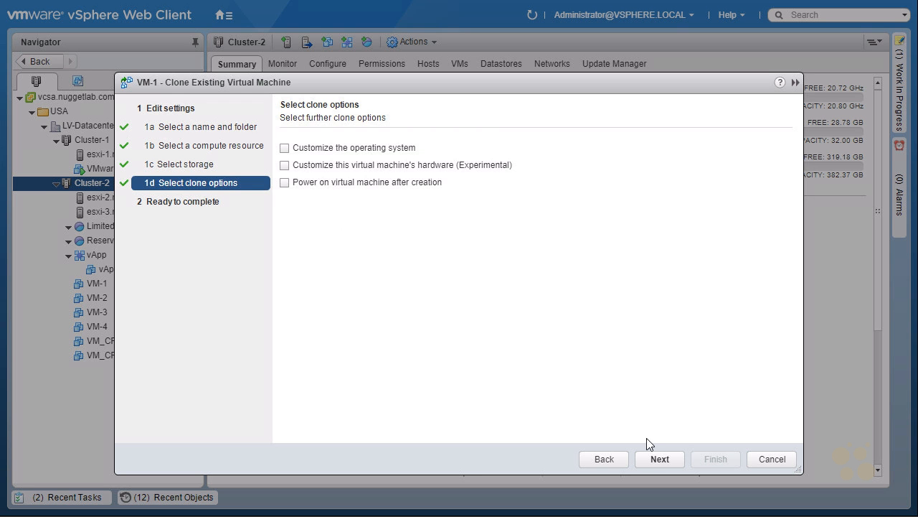
pyautogui.click(659, 459)
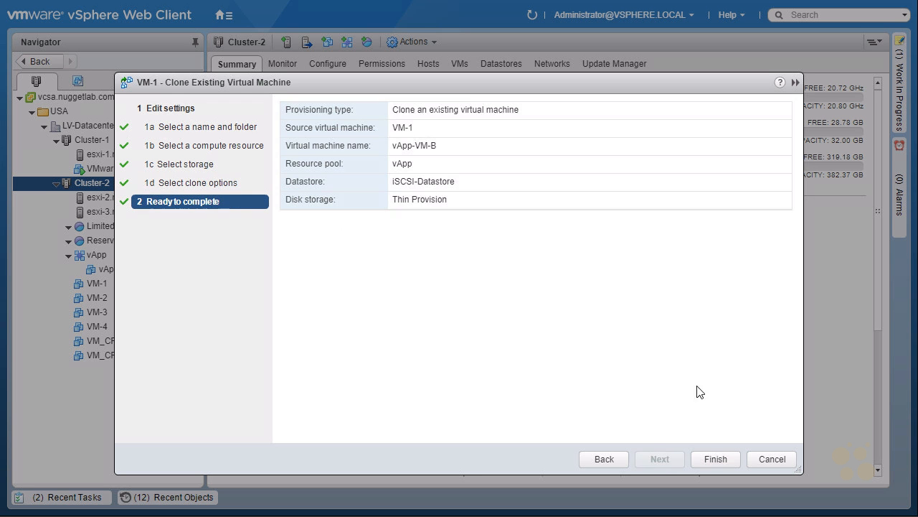
pyautogui.click(717, 459)
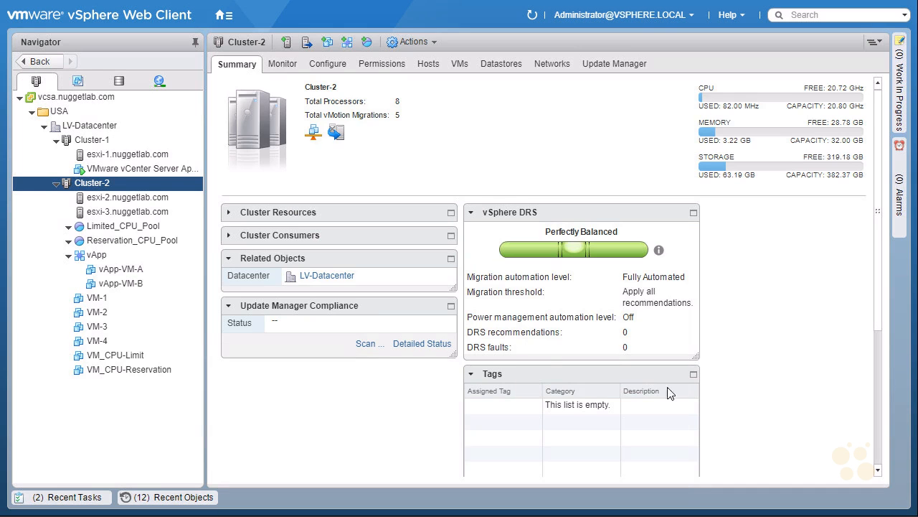
pyautogui.click(79, 497)
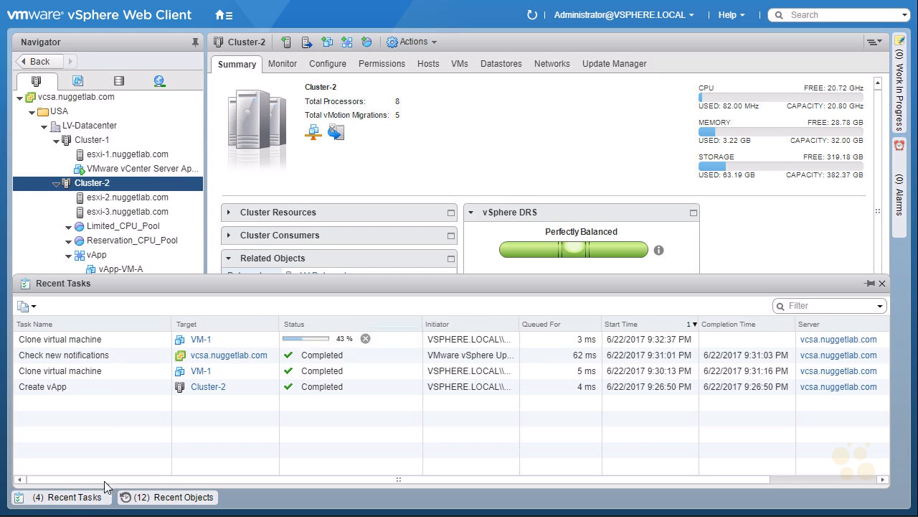
pyautogui.click(87, 499)
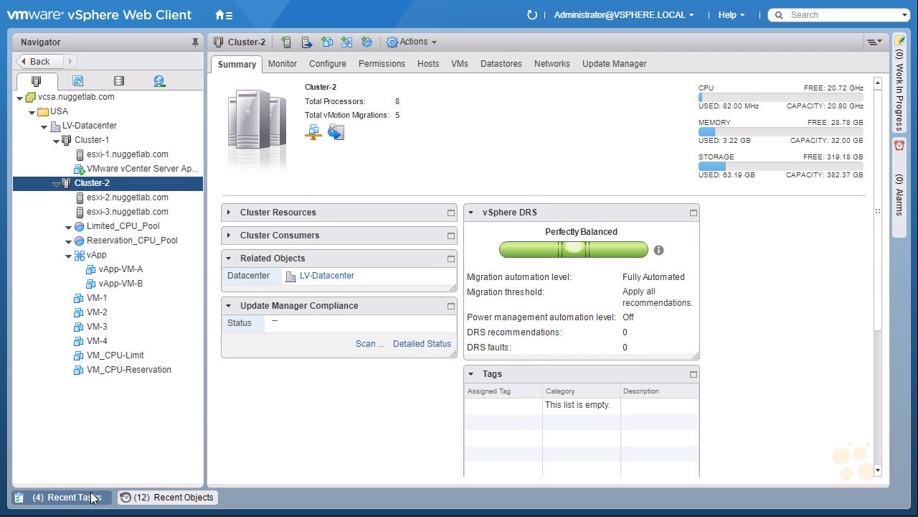
# Start cloning VM-2 to a virtual machine named vApp-VM-C in the VMs folder of LV-Datacenter
pyautogui.rightClick(117, 320)
pyautogui.moveTo(215, 104)
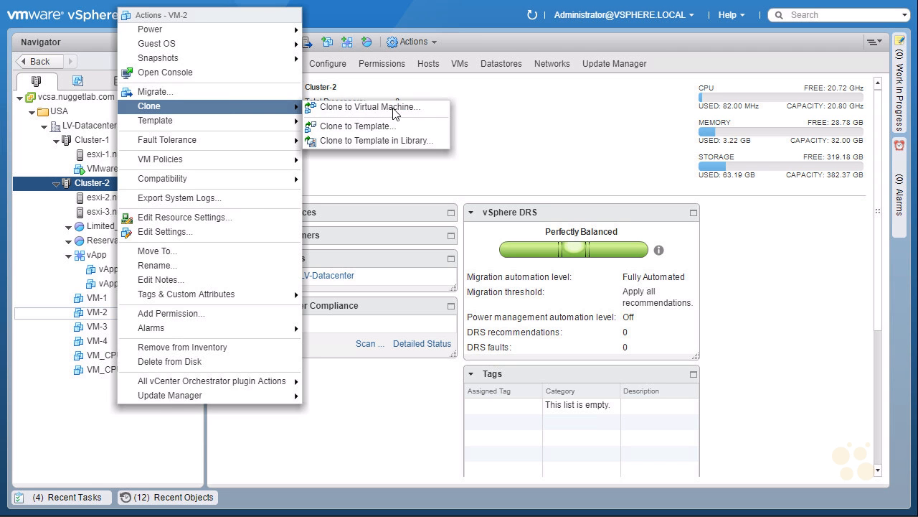
pyautogui.click(369, 106)
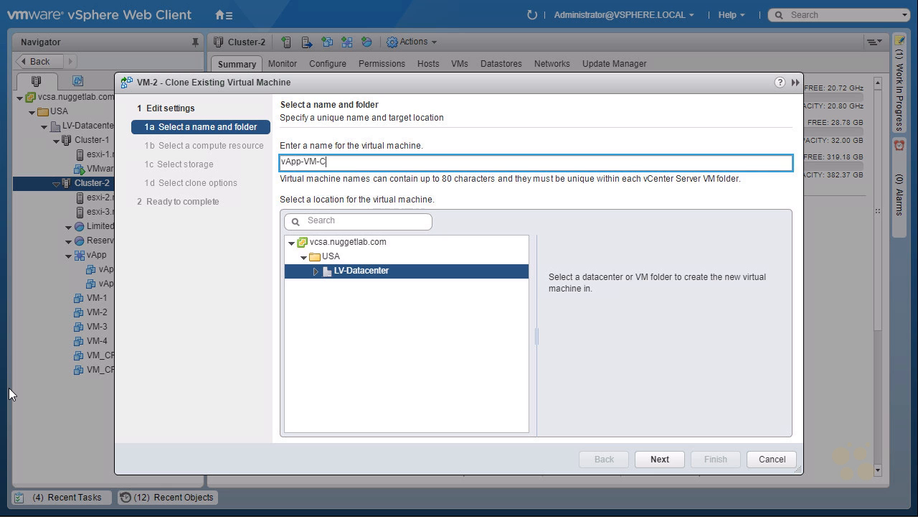
pyautogui.doubleClick(350, 273)
pyautogui.click(350, 301)
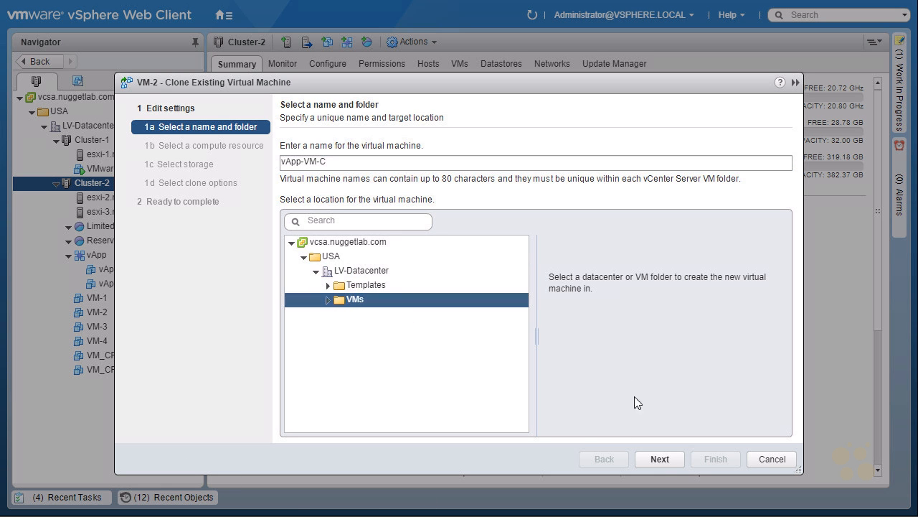
pyautogui.click(660, 459)
# Choose the vApp in Cluster-2 as the compute resource for vApp-VM-C
pyautogui.click(316, 205)
pyautogui.click(304, 205)
pyautogui.click(344, 279)
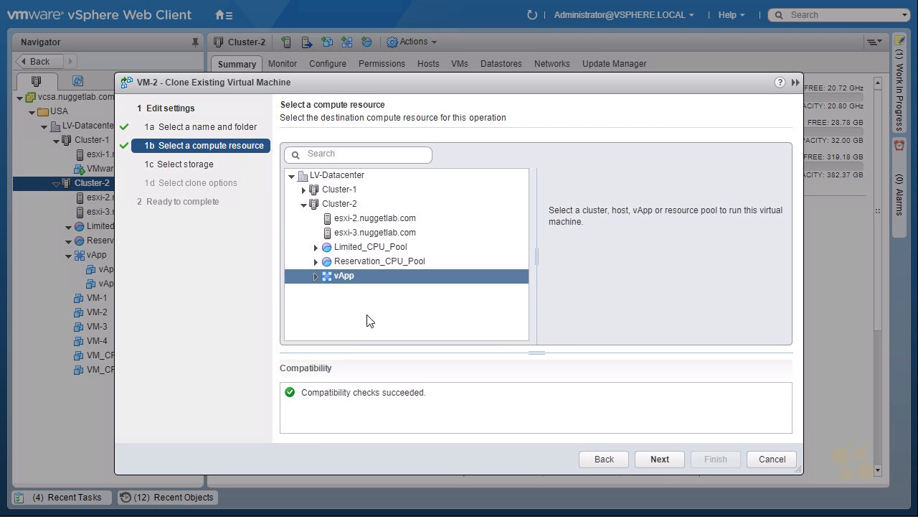
pyautogui.click(657, 459)
# Finish cloning vApp-VM-C with Thin Provision disks on iSCSI-Datastore, and check the clone task's status in the recent tasks
pyautogui.click(484, 149)
pyautogui.click(437, 214)
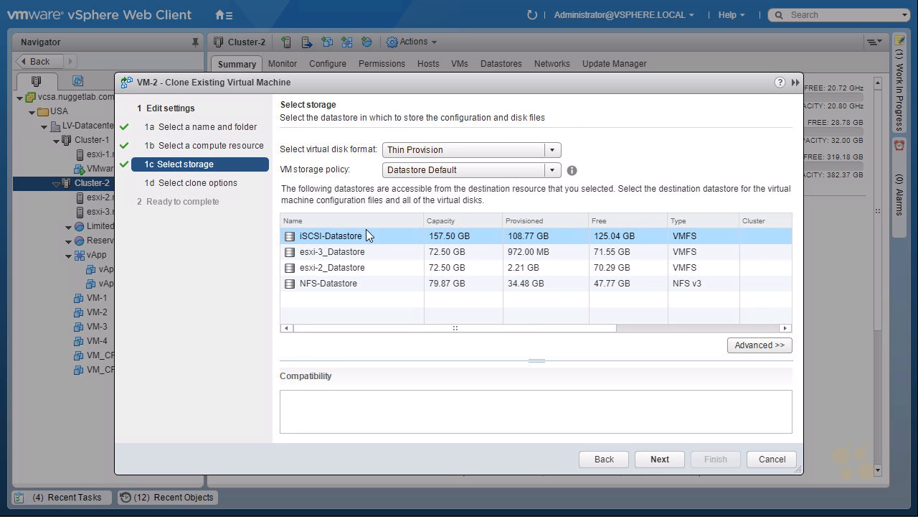
pyautogui.click(406, 244)
pyautogui.click(661, 458)
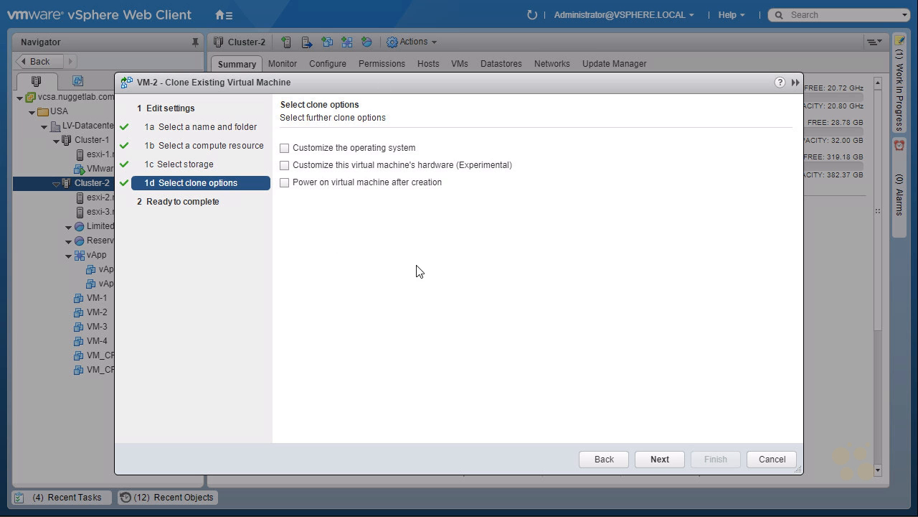
pyautogui.click(660, 459)
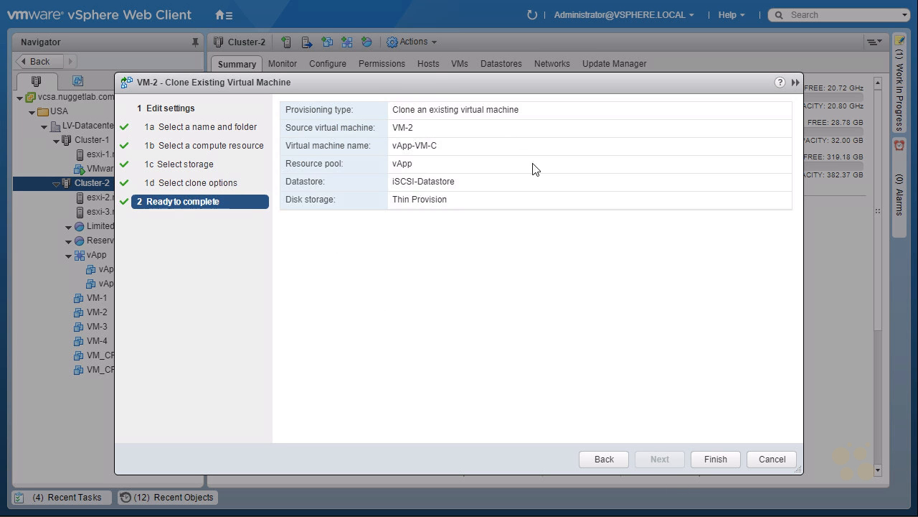
pyautogui.click(716, 458)
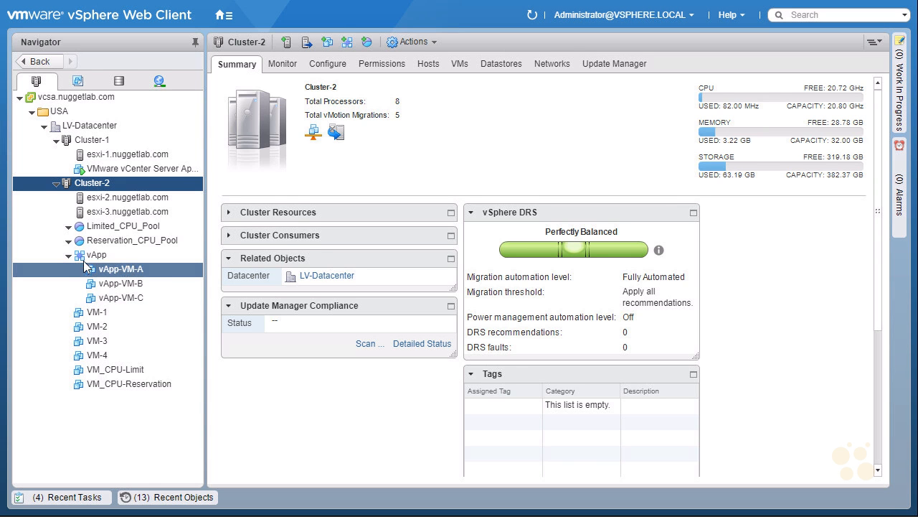
pyautogui.click(58, 499)
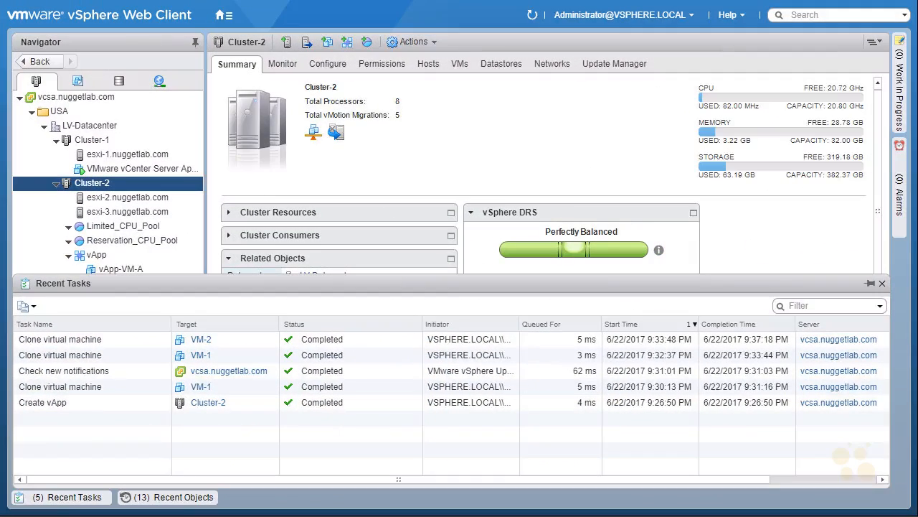
pyautogui.click(58, 497)
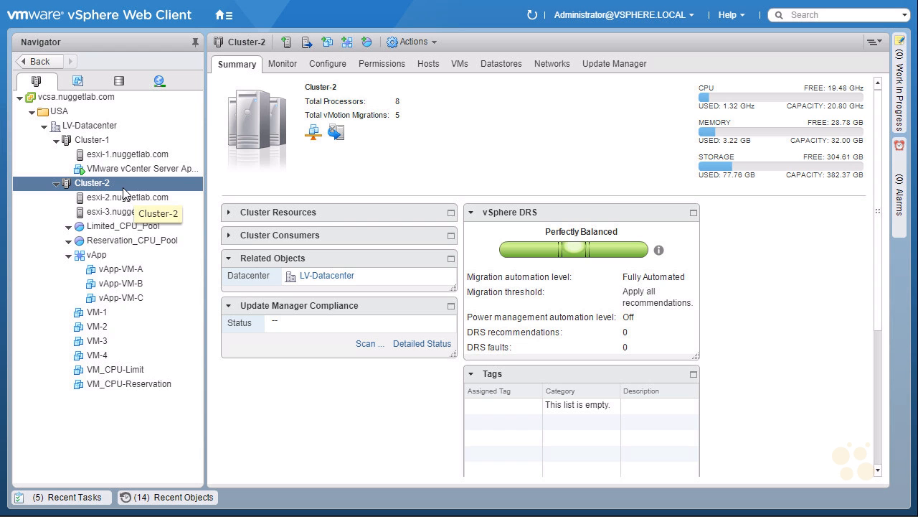
# Examine Cluster-2's CPU resource reservation, comparing the used reservation with the reservations of Reservation_CPU_Pool, the vApp and VM_CPU-Reservation
pyautogui.click(282, 65)
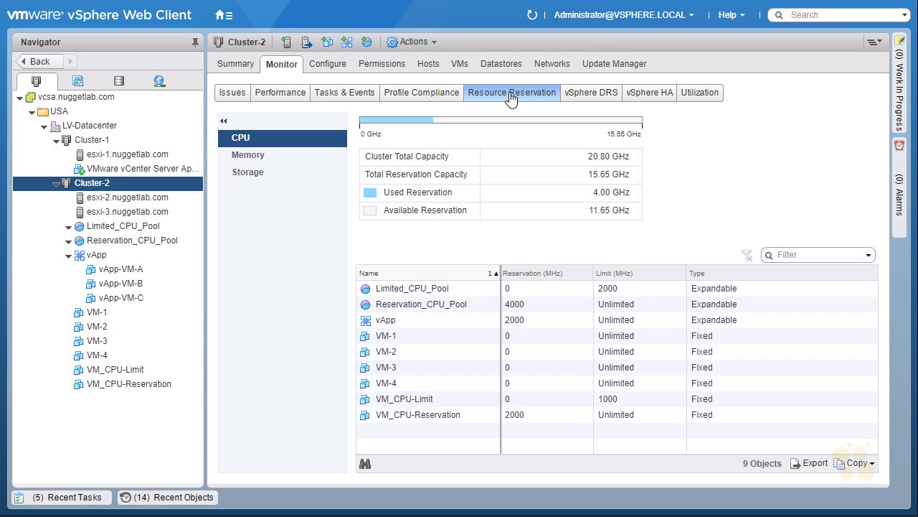
pyautogui.hotkey('ctrl', '2')
pyautogui.moveTo(230, 147); pyautogui.dragTo(229, 148)
pyautogui.moveTo(243, 183); pyautogui.dragTo(232, 185)
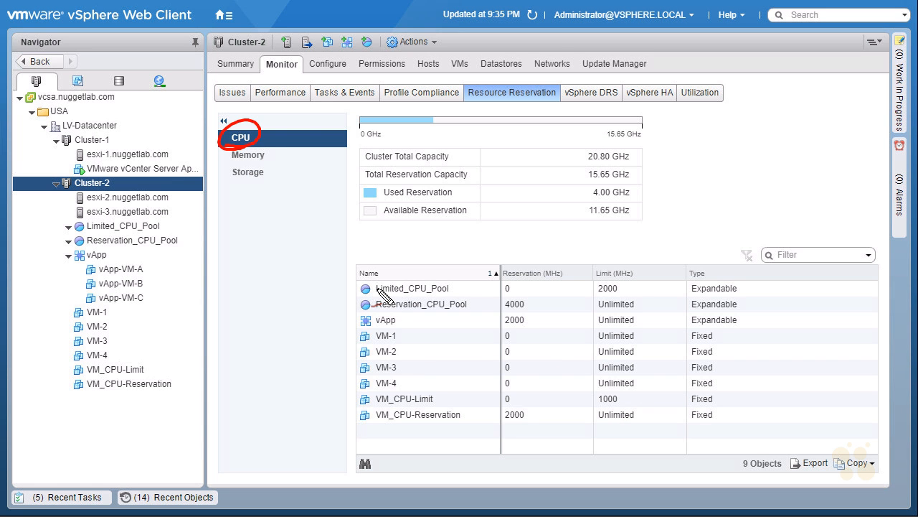
pyautogui.moveTo(498, 311)
pyautogui.mouseDown()
pyautogui.moveTo(532, 306)
pyautogui.moveTo(499, 326)
pyautogui.moveTo(534, 295)
pyautogui.moveTo(587, 208)
pyautogui.mouseUp()
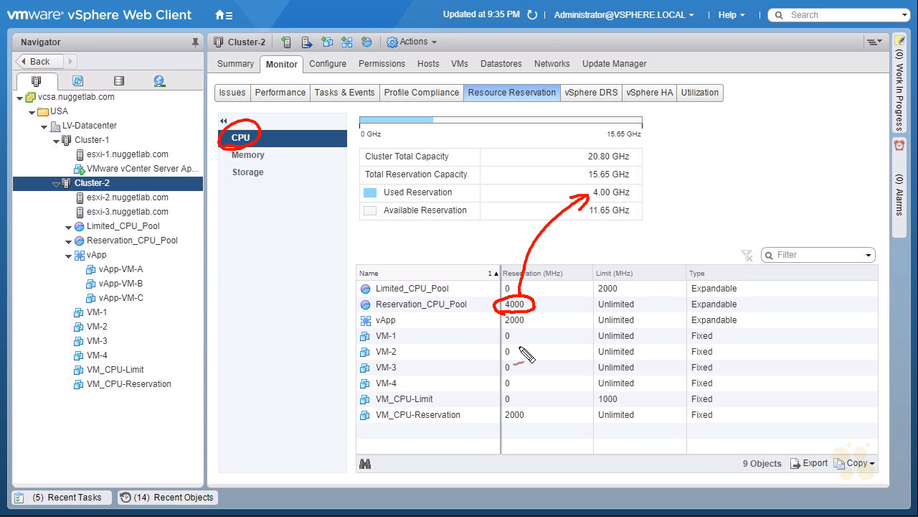
pyautogui.moveTo(324, 437)
pyautogui.mouseDown()
pyautogui.moveTo(353, 424)
pyautogui.moveTo(352, 433)
pyautogui.mouseUp()
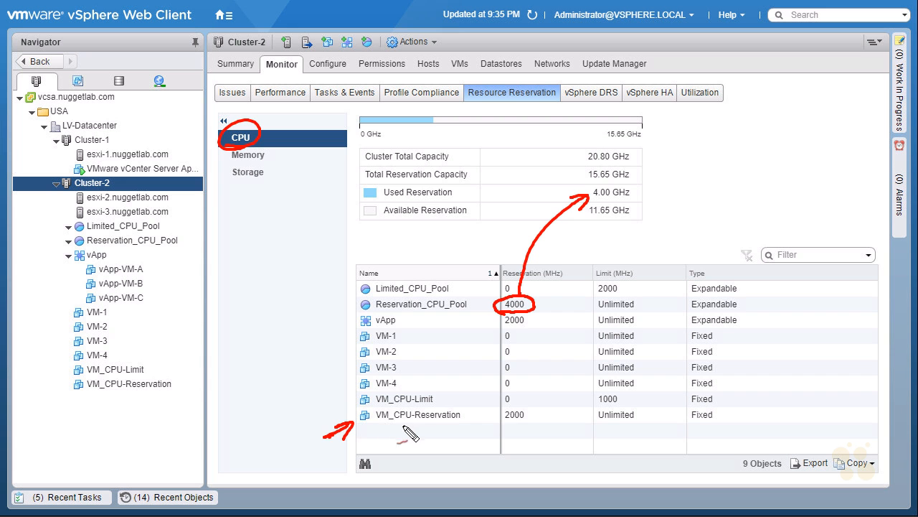
pyautogui.moveTo(506, 428)
pyautogui.mouseDown()
pyautogui.moveTo(498, 423)
pyautogui.moveTo(576, 297)
pyautogui.moveTo(595, 233)
pyautogui.mouseUp()
pyautogui.moveTo(442, 430); pyautogui.dragTo(449, 425)
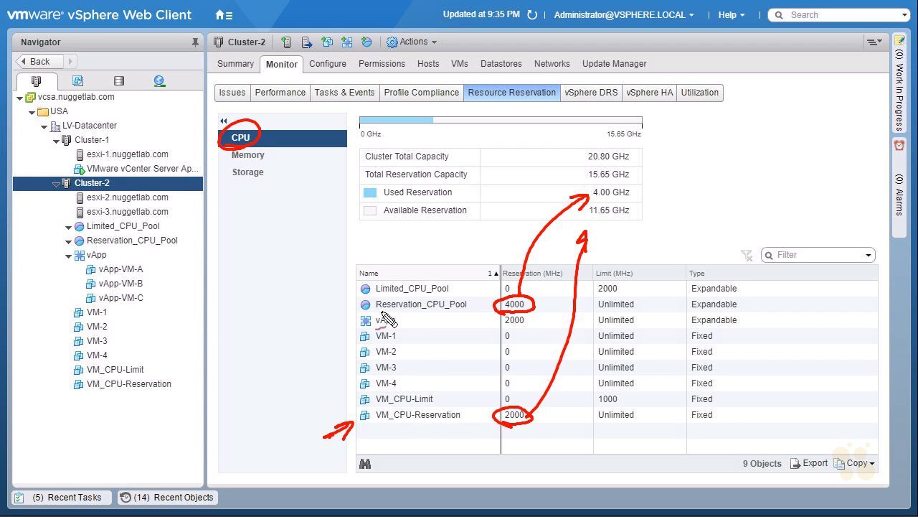
pyautogui.moveTo(387, 321); pyautogui.dragTo(404, 320)
pyautogui.moveTo(507, 331)
pyautogui.mouseDown()
pyautogui.moveTo(530, 319)
pyautogui.moveTo(518, 332)
pyautogui.moveTo(538, 328)
pyautogui.moveTo(590, 220)
pyautogui.moveTo(612, 204)
pyautogui.mouseUp()
pyautogui.moveTo(368, 203)
pyautogui.mouseDown()
pyautogui.moveTo(452, 201)
pyautogui.moveTo(434, 223)
pyautogui.mouseUp()
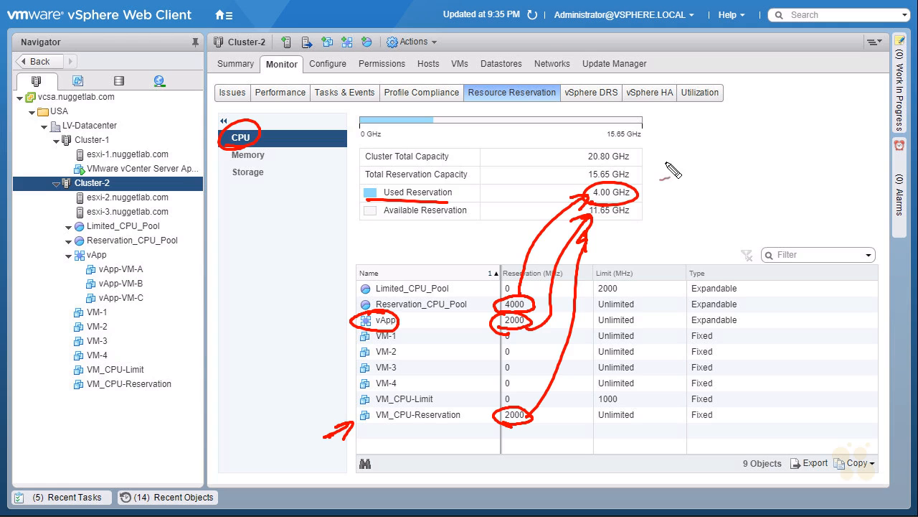
pyautogui.moveTo(675, 181)
pyautogui.mouseDown()
pyautogui.moveTo(668, 199)
pyautogui.moveTo(707, 190)
pyautogui.moveTo(739, 209)
pyautogui.mouseUp()
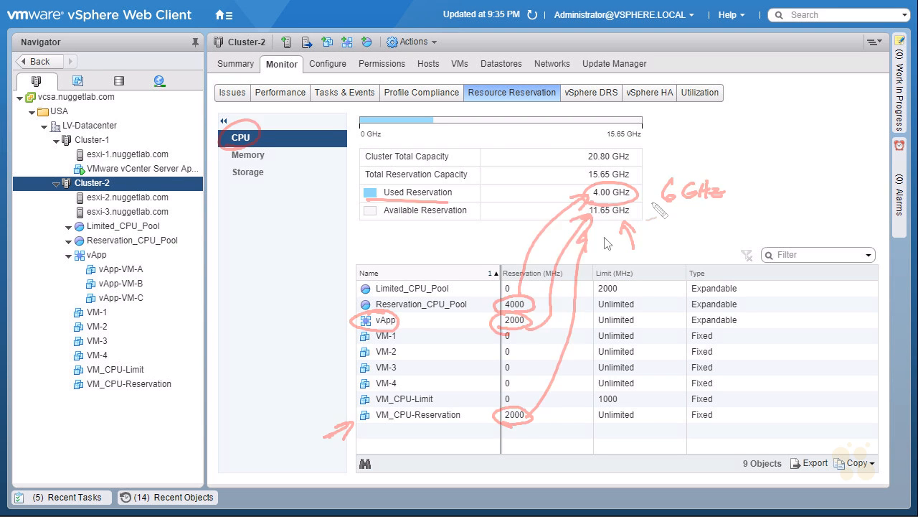
# Select the vApp in Cluster-2 and open its settings for editing
pyautogui.click(114, 254)
pyautogui.click(115, 255)
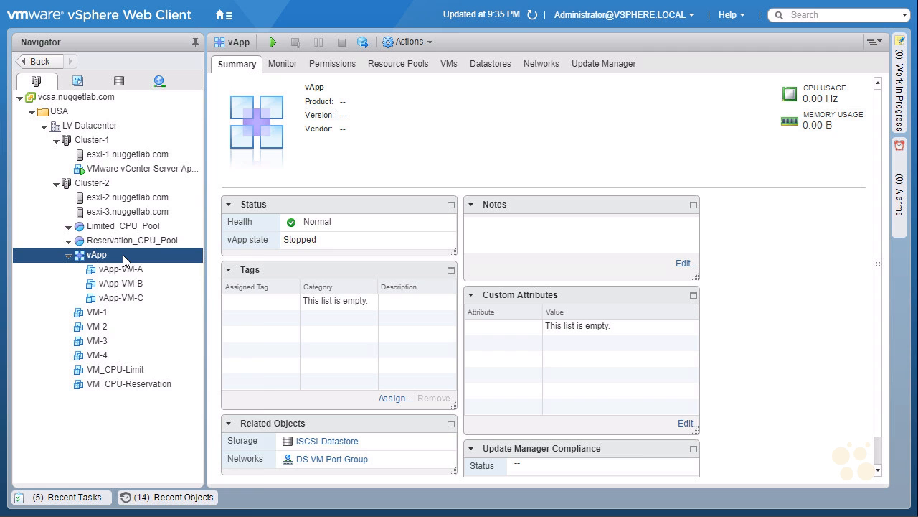
pyautogui.rightClick(124, 260)
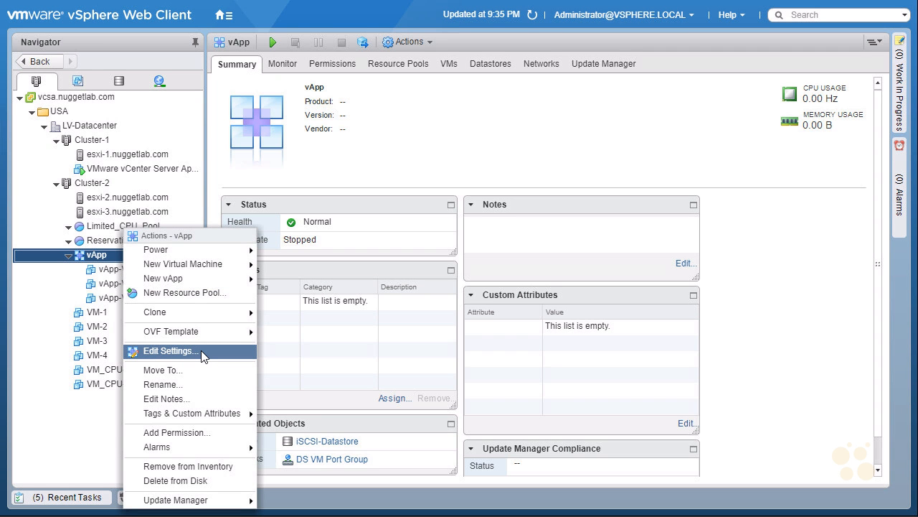
pyautogui.moveTo(203, 332)
pyautogui.click(207, 351)
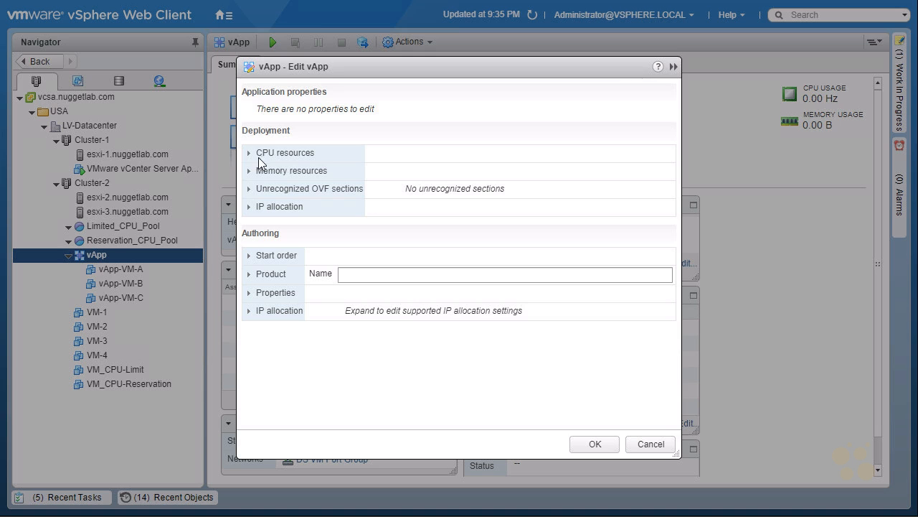
# Review the vApp's CPU resources and memory resources settings, including shares, reservation and limit
pyautogui.click(250, 154)
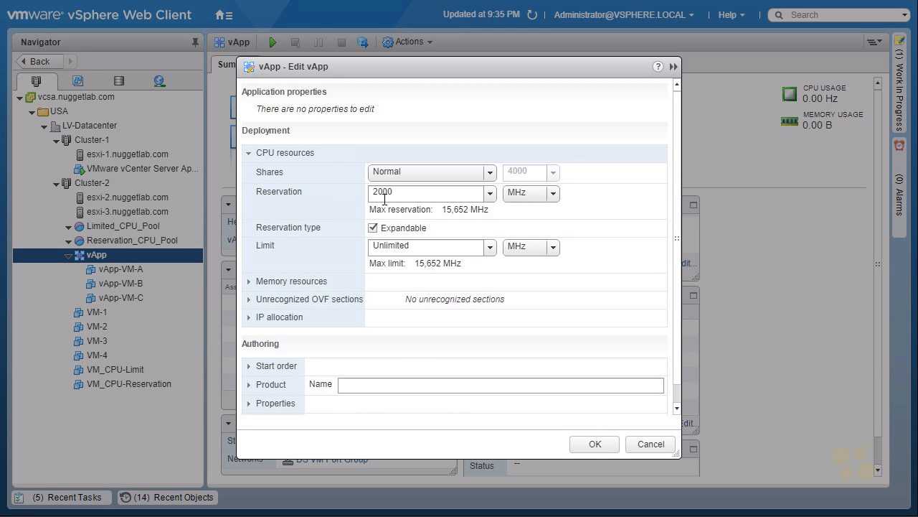
pyautogui.click(249, 153)
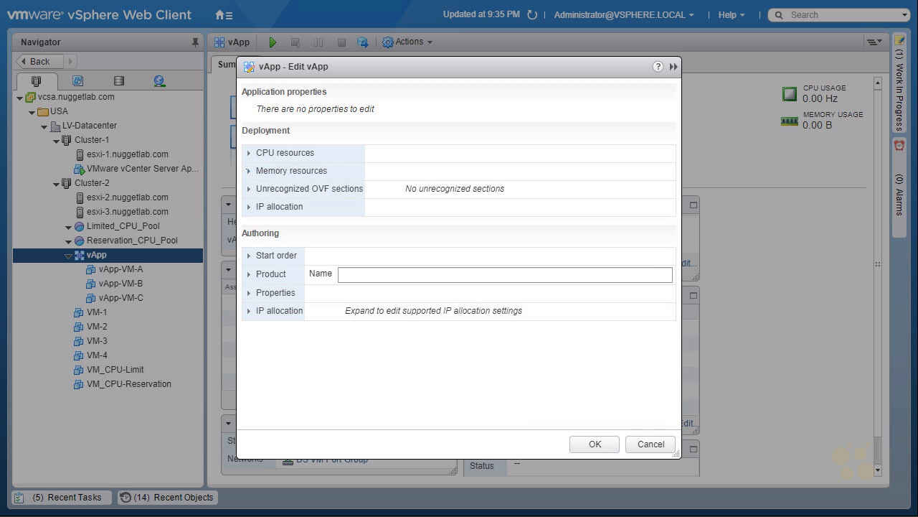
pyautogui.click(249, 172)
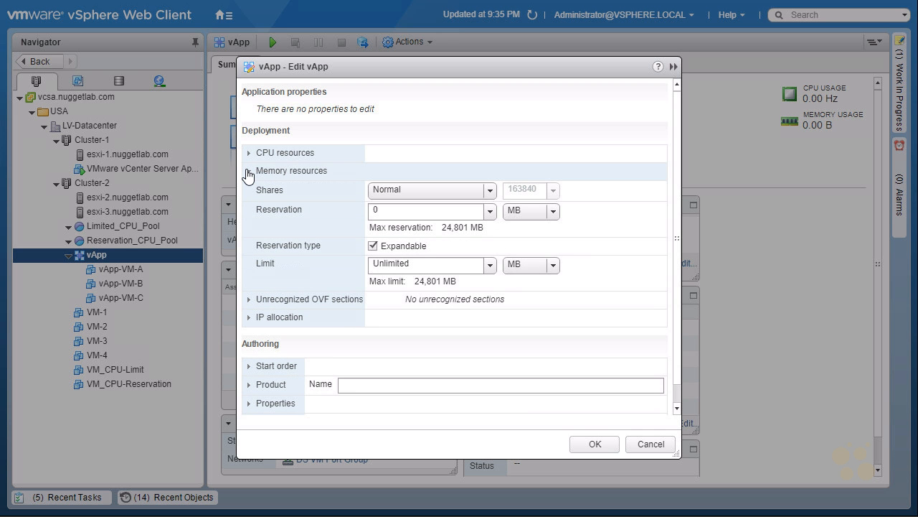
pyautogui.click(248, 172)
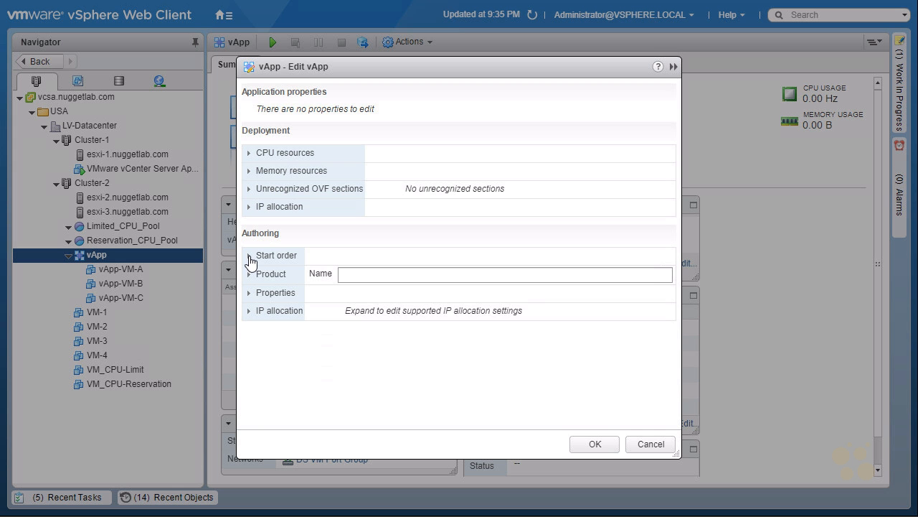
# In the vApp's start order, set vApp-VM-A's startup sequence to proceed after 15 seconds
pyautogui.click(249, 256)
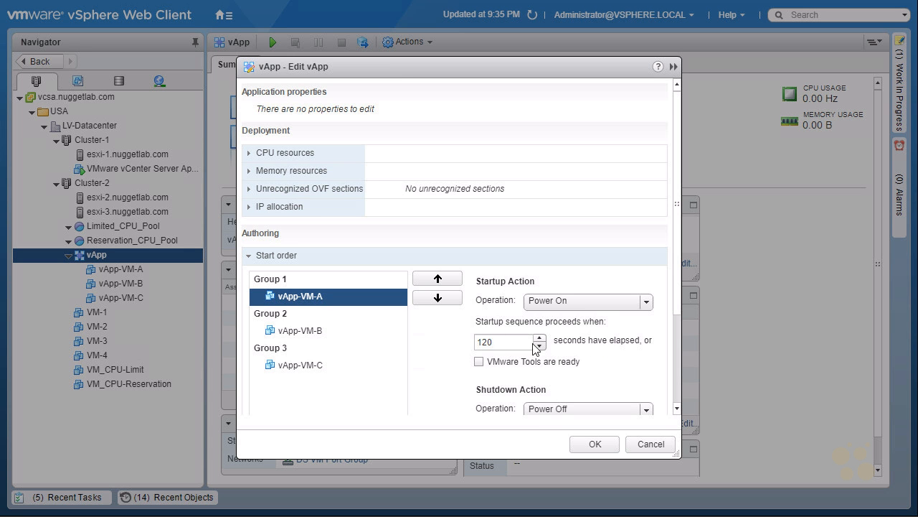
pyautogui.click(479, 363)
pyautogui.click(480, 363)
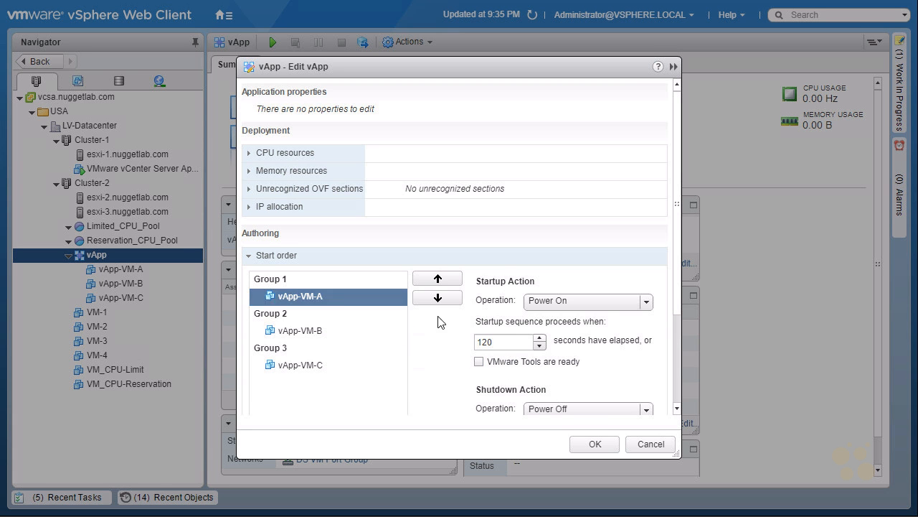
pyautogui.click(497, 343)
pyautogui.hotkey('ctrl', 'a')
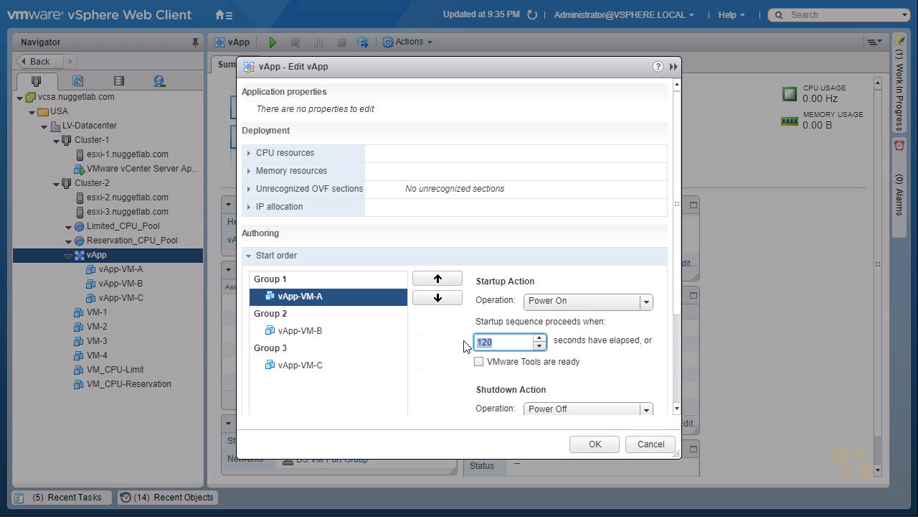
pyautogui.write('15')
# Set the startup sequence delay to 15 seconds for both vApp-VM-B and vApp-VM-C in the start order
pyautogui.click(300, 332)
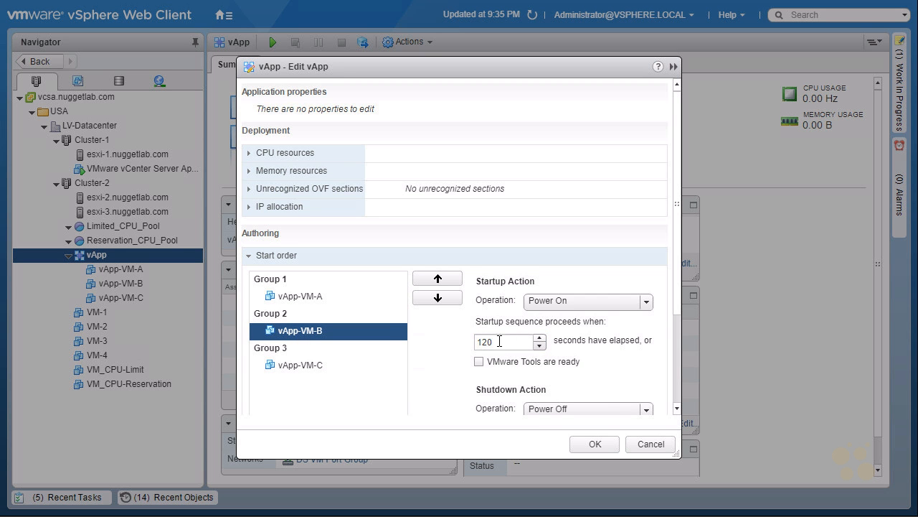
pyautogui.moveTo(503, 342); pyautogui.dragTo(461, 340)
pyautogui.write('15')
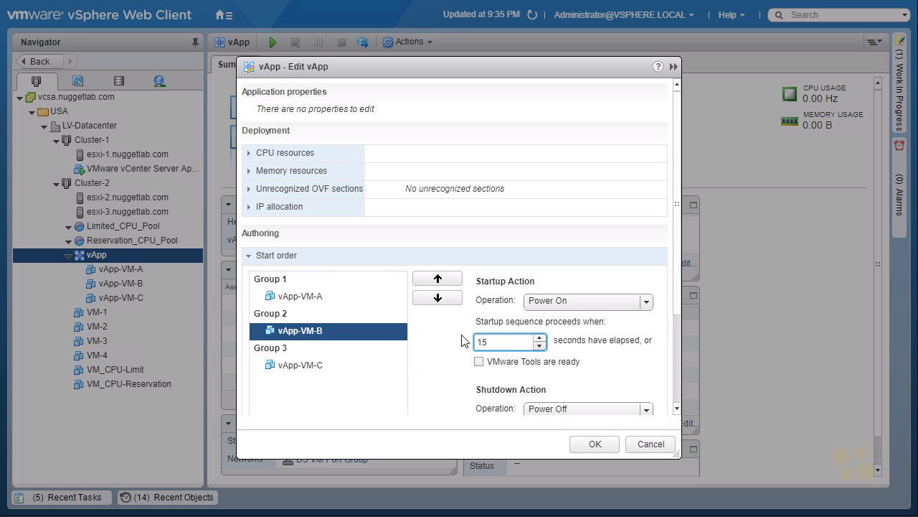
pyautogui.click(302, 366)
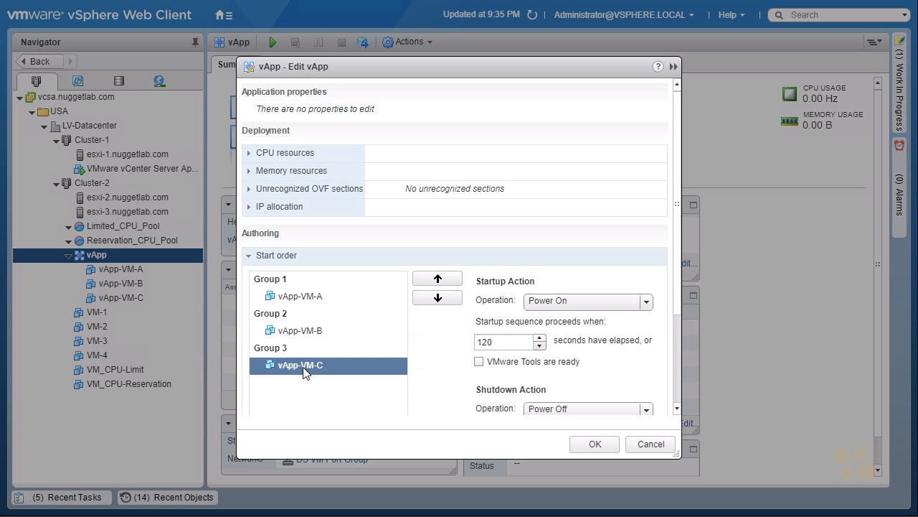
pyautogui.click(504, 343)
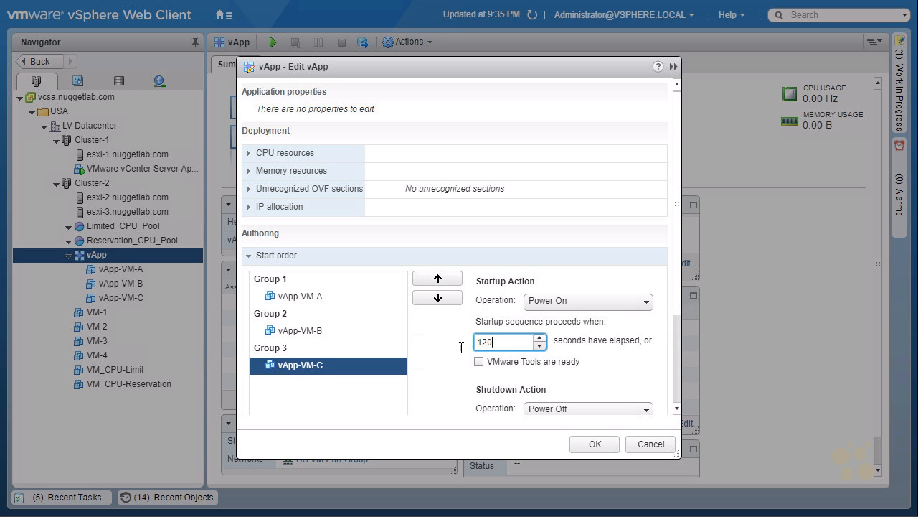
pyautogui.moveTo(461, 347); pyautogui.dragTo(461, 353)
pyautogui.write('15')
# Try vApp-VM-C in start order Group 2 together with vApp-VM-B, and return it to Group 3
pyautogui.scroll(-3, 445, 351)
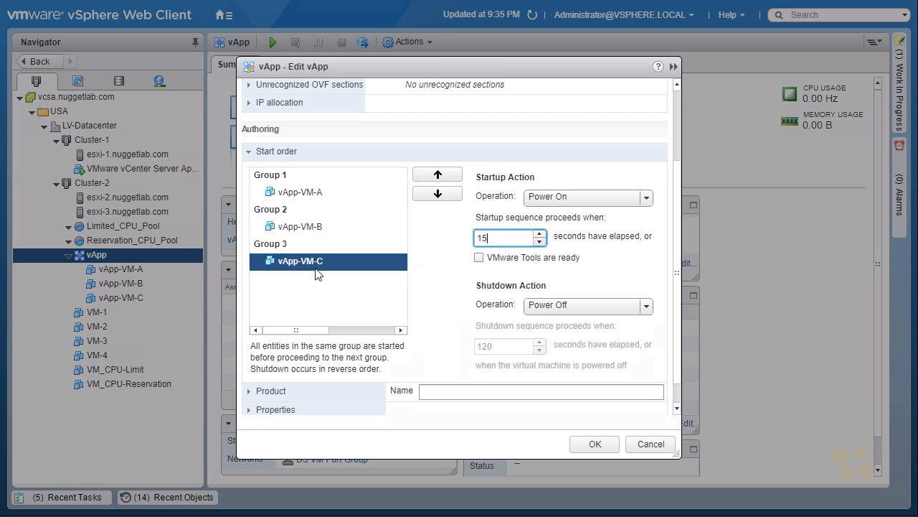
pyautogui.click(438, 175)
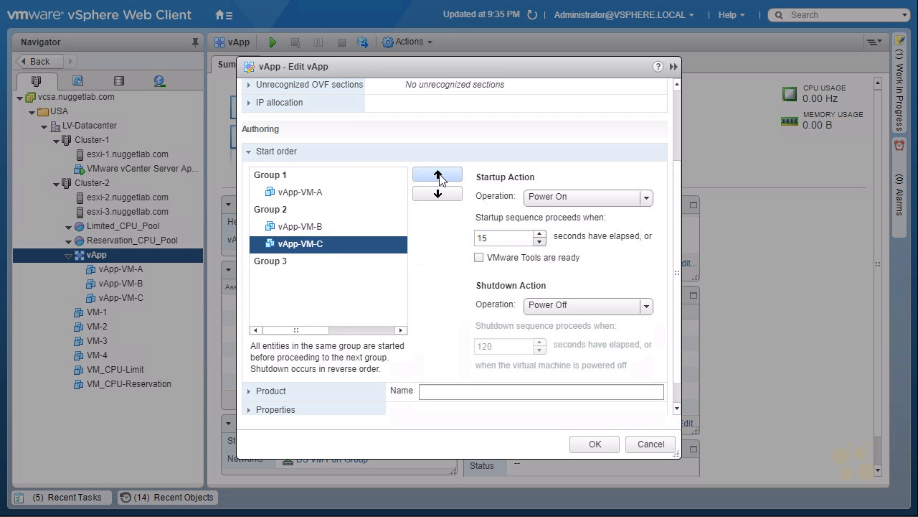
pyautogui.click(318, 194)
pyautogui.click(307, 228)
pyautogui.click(307, 244)
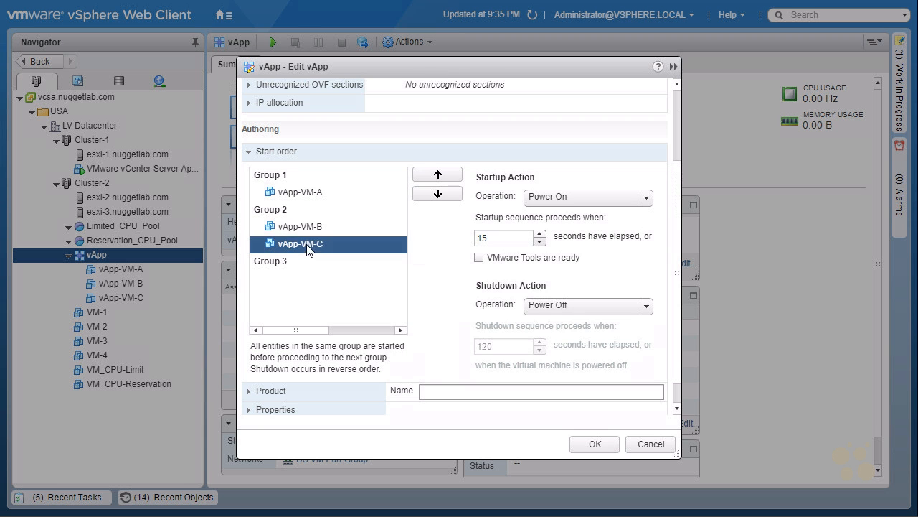
pyautogui.click(438, 195)
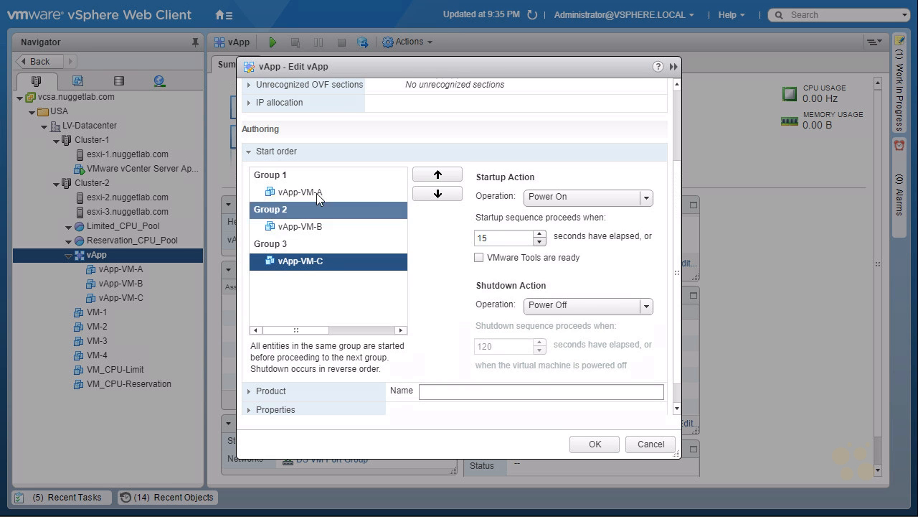
# Save the vApp's edited settings and power on the vApp
pyautogui.scroll(3, 431, 365)
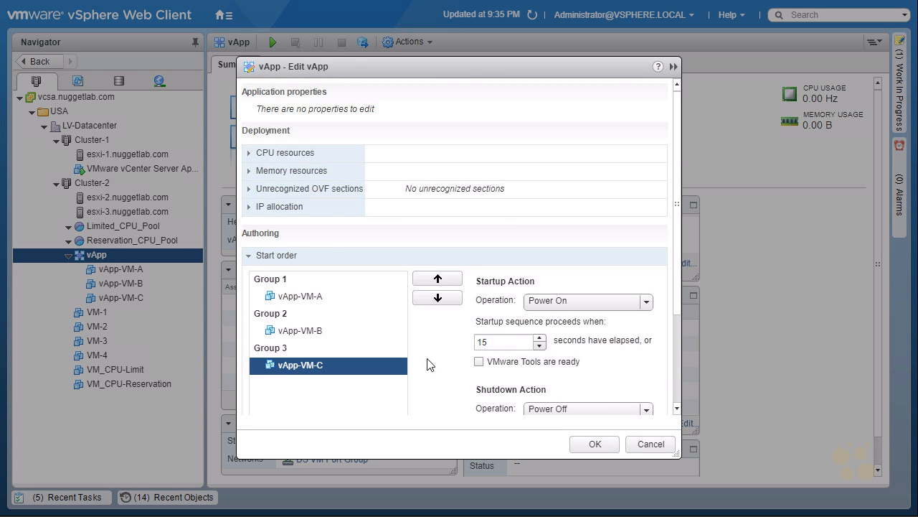
pyautogui.click(596, 444)
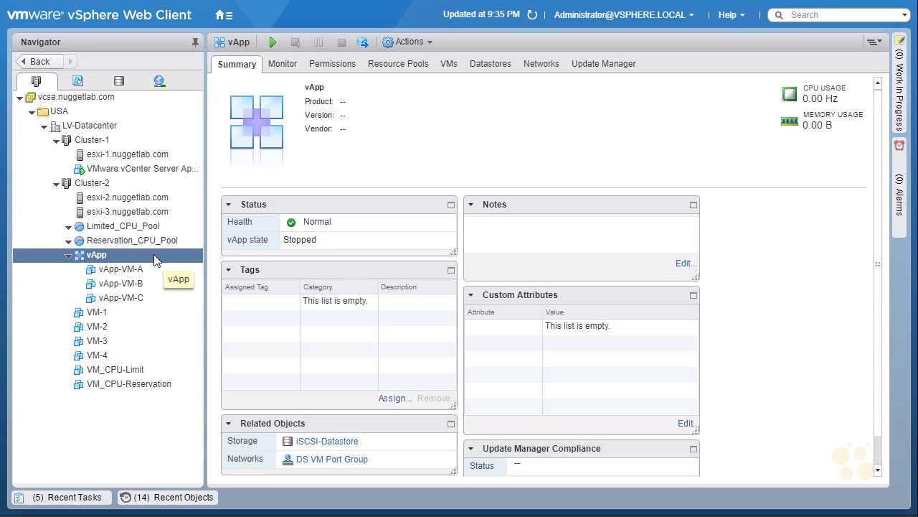
pyautogui.click(274, 44)
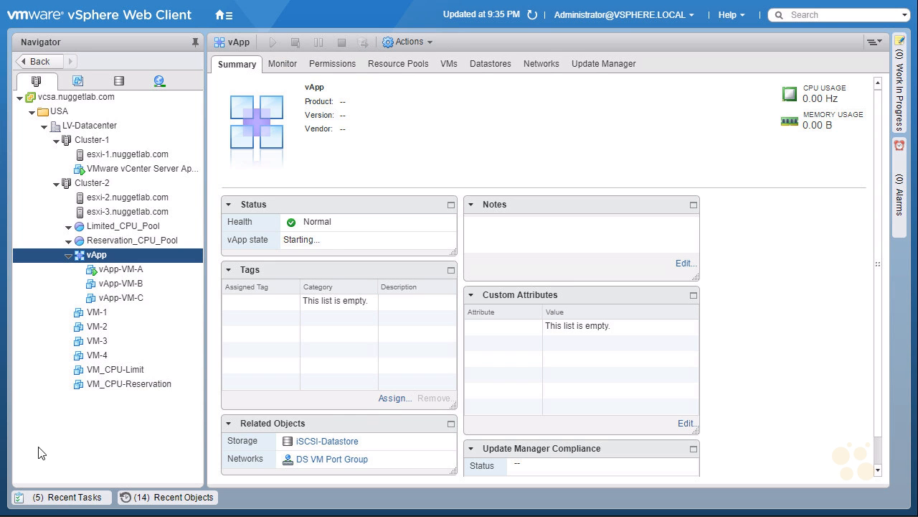
# Check the start times and status of the vApp's power-on tasks in the recent tasks
pyautogui.click(57, 500)
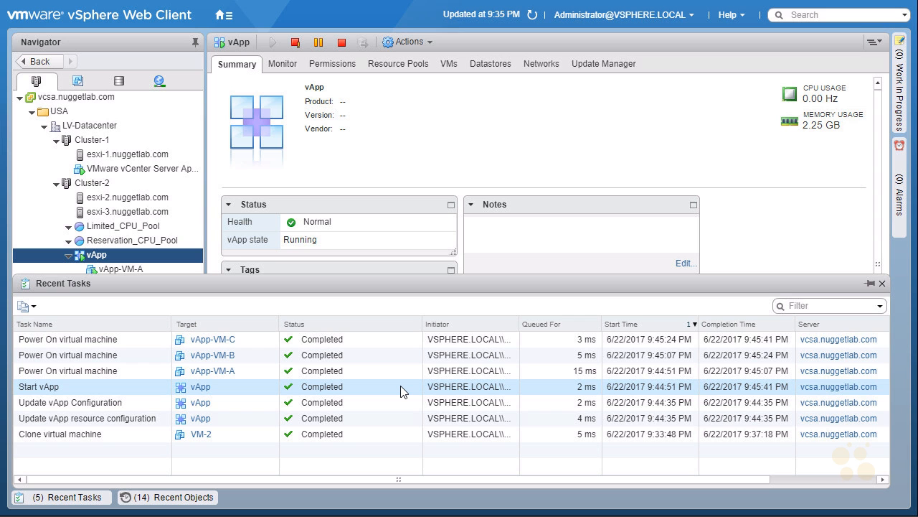
pyautogui.click(69, 502)
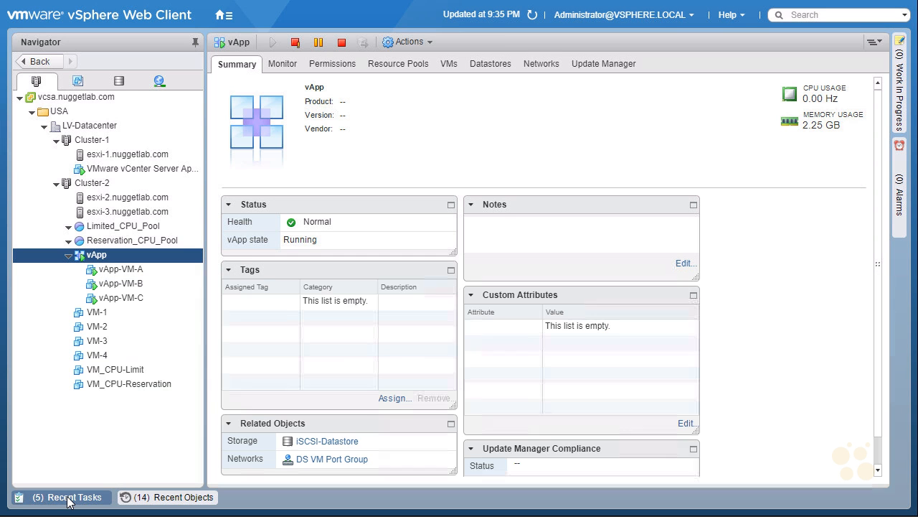
# Open the console of vApp-VM-A and take the browser out of full-screen mode
pyautogui.rightClick(162, 273)
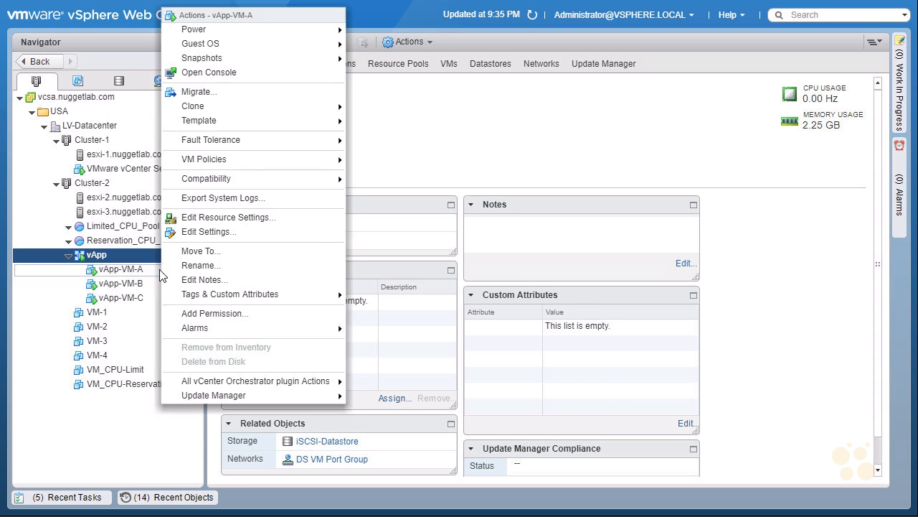
pyautogui.click(256, 74)
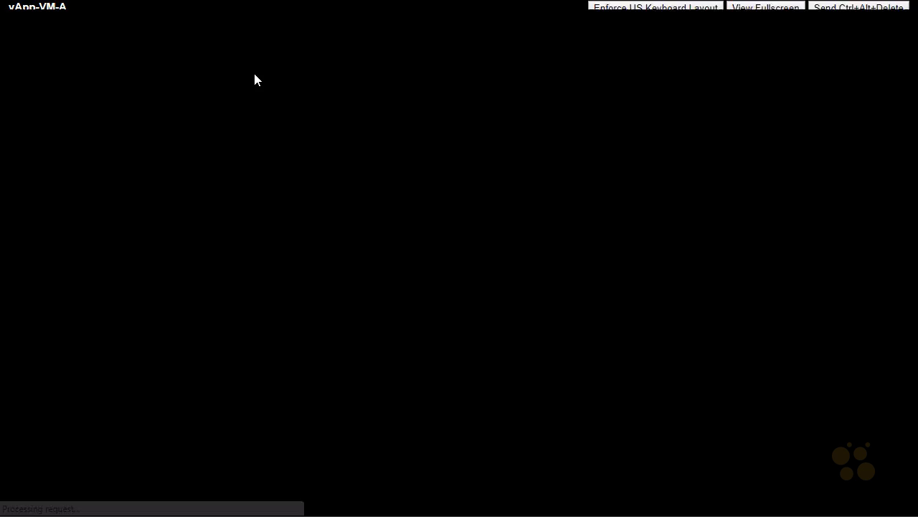
pyautogui.press('F11')
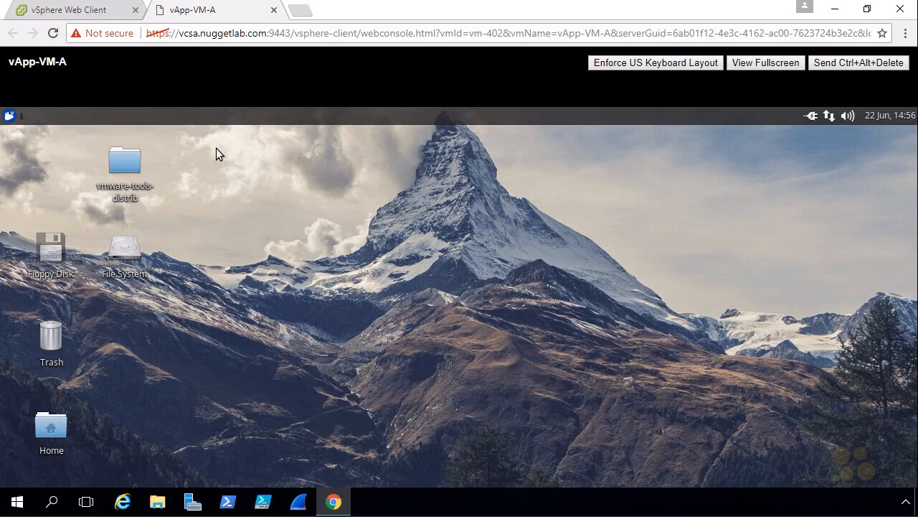
# Run glxgears from a terminal in vApp-VM-A and move its window clear of the frame-rate output
pyautogui.click(9, 116)
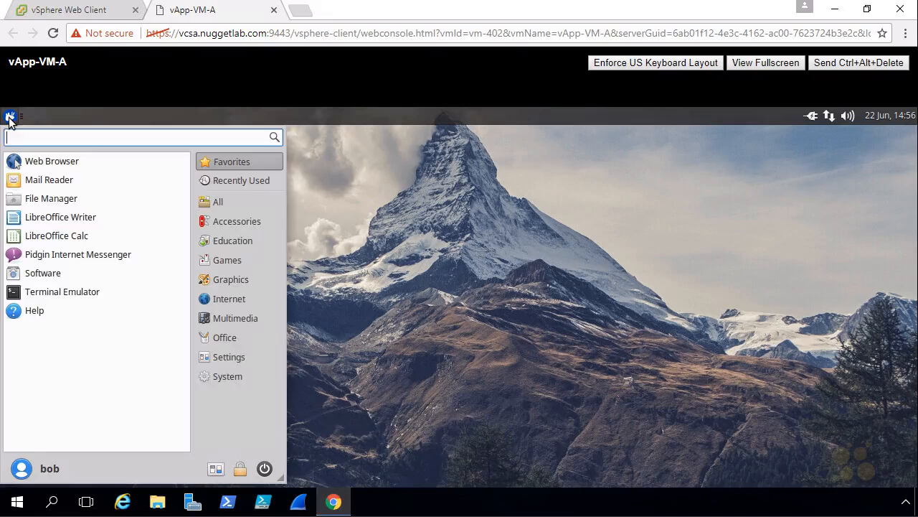
pyautogui.click(56, 294)
pyautogui.write('glxgears')
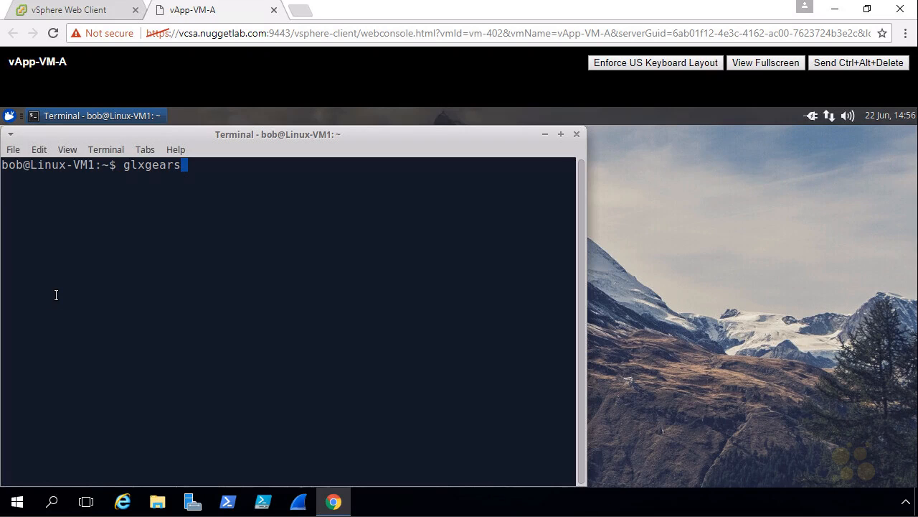
pyautogui.press('Return')
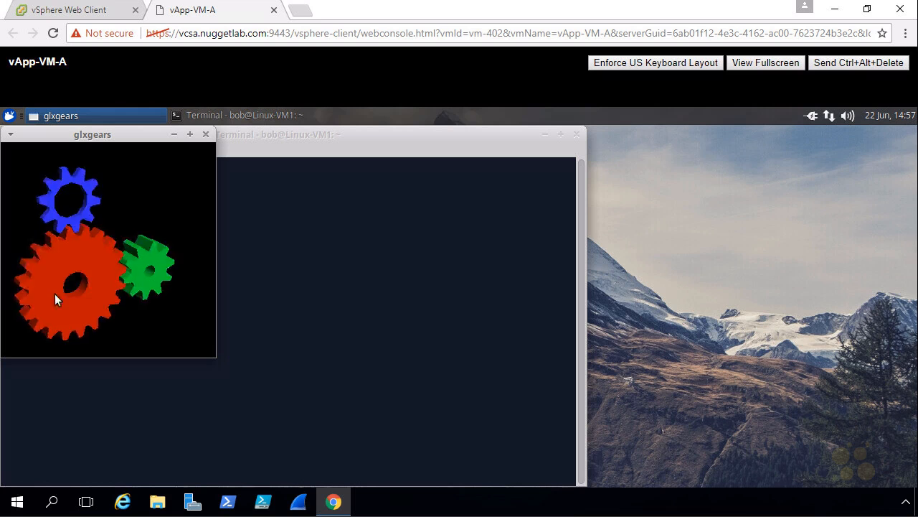
pyautogui.moveTo(79, 136); pyautogui.dragTo(426, 186)
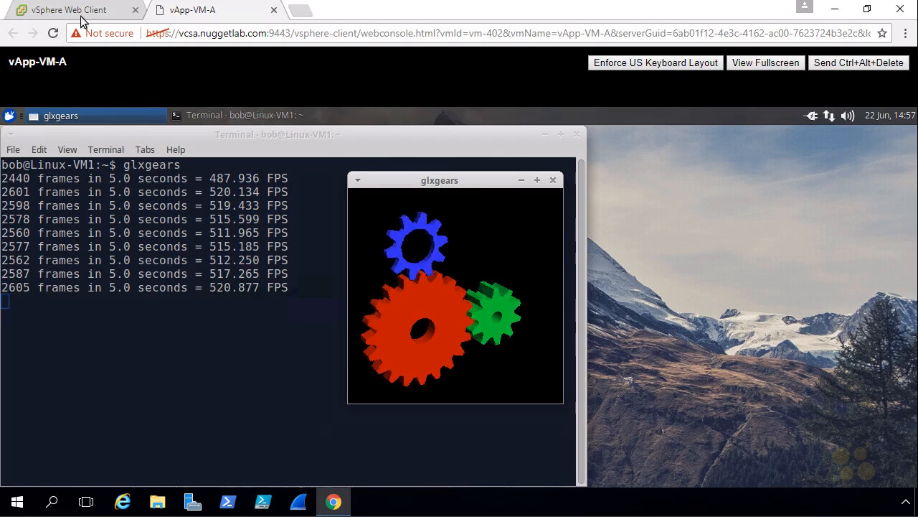
# Switch back to the vSphere Web Client and shut down the vApp, confirming the shutdown
pyautogui.click(56, 13)
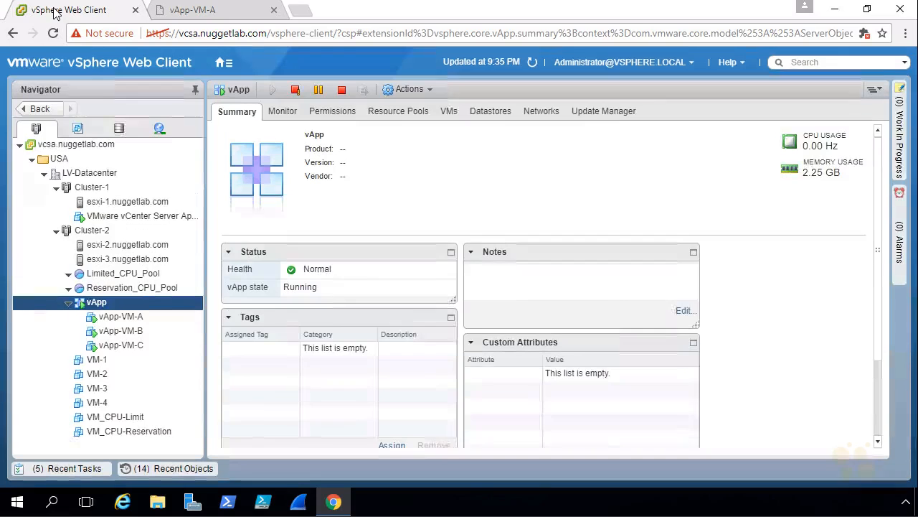
pyautogui.click(170, 307)
pyautogui.rightClick(168, 302)
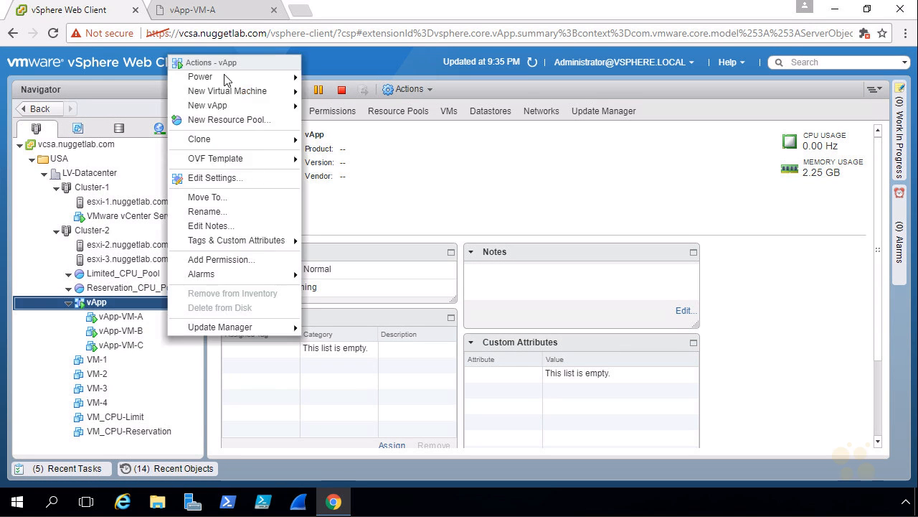
pyautogui.moveTo(244, 77)
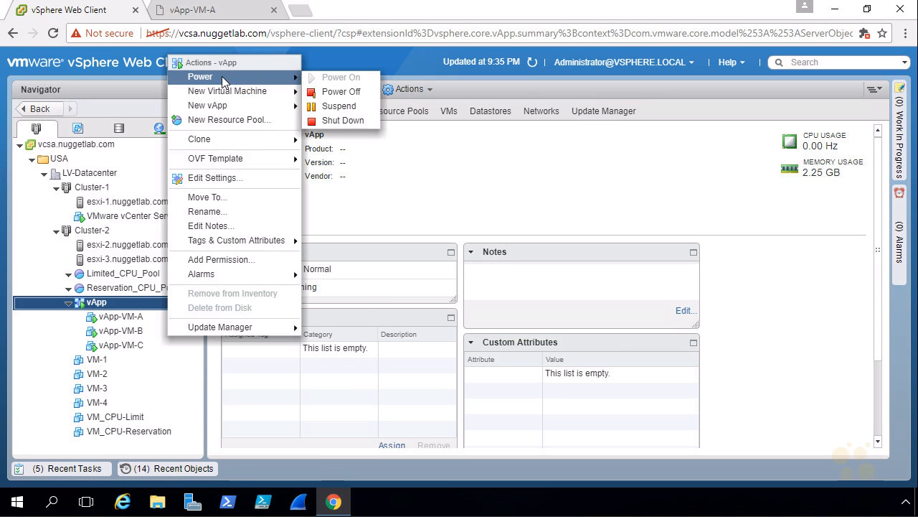
pyautogui.click(343, 121)
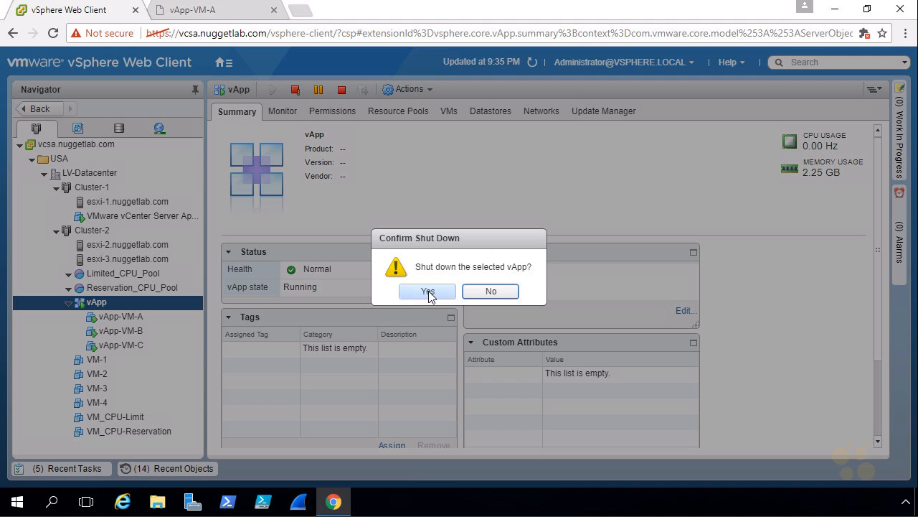
pyautogui.click(429, 293)
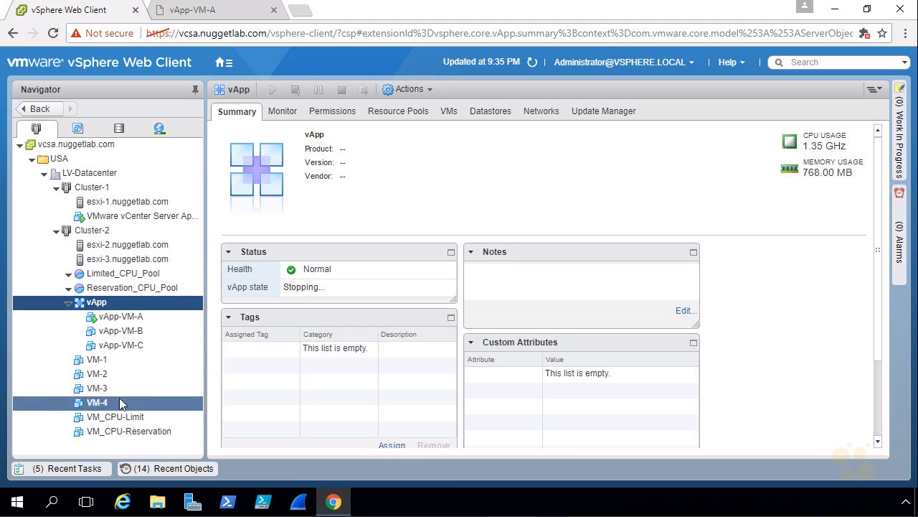
# Edit the vApp's CPU resources, setting the reservation to 0 MHz and the limit to 2000 MHz, and apply the settings
pyautogui.click(148, 305)
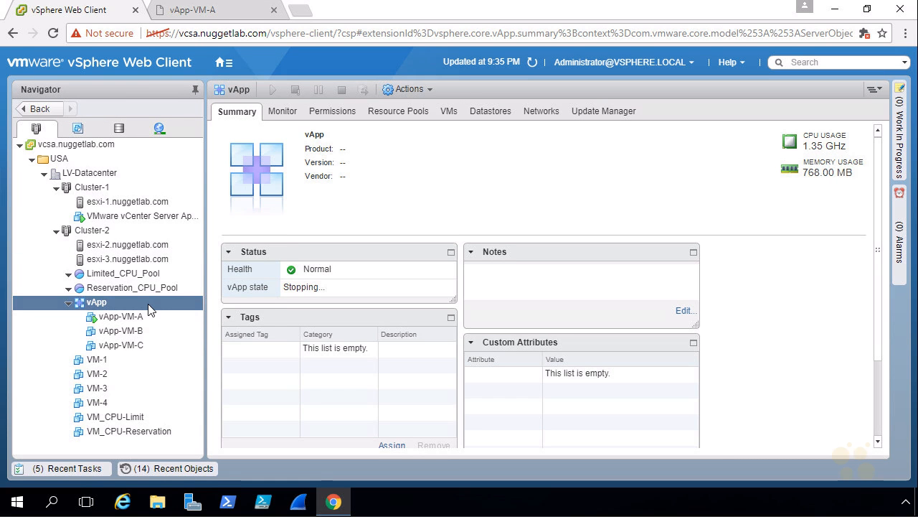
pyautogui.rightClick(148, 303)
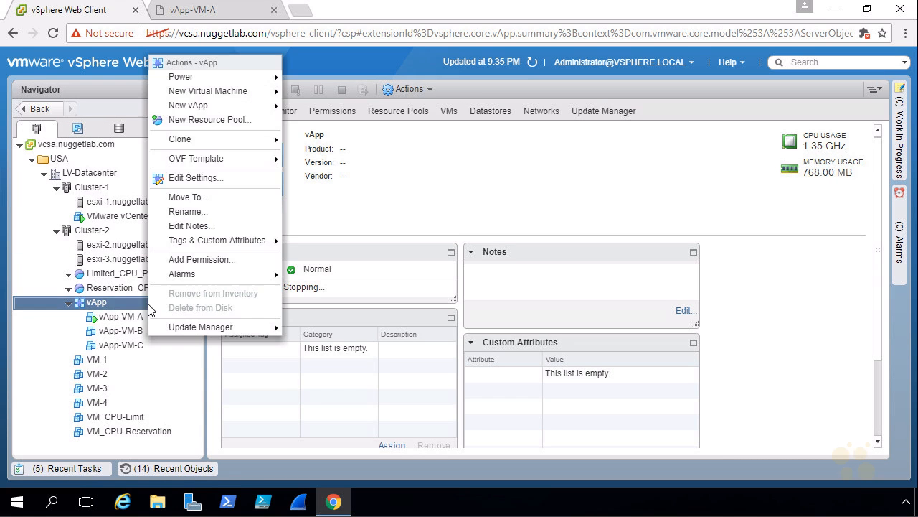
pyautogui.click(225, 177)
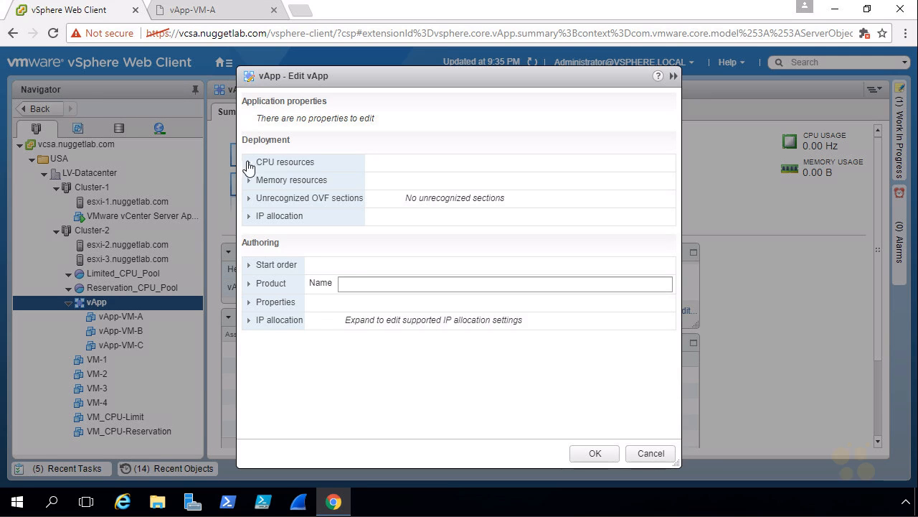
pyautogui.click(251, 163)
pyautogui.moveTo(413, 202); pyautogui.dragTo(349, 201)
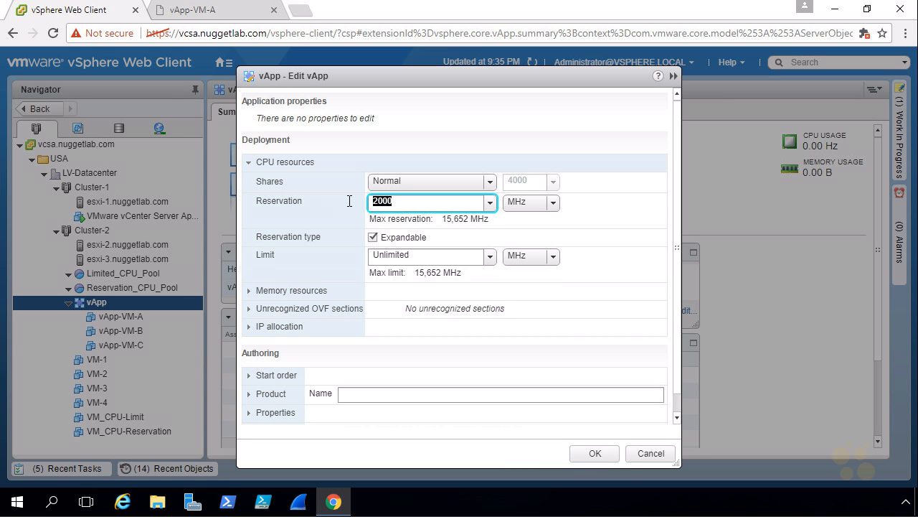
pyautogui.write('0')
pyautogui.moveTo(392, 255); pyautogui.dragTo(353, 250)
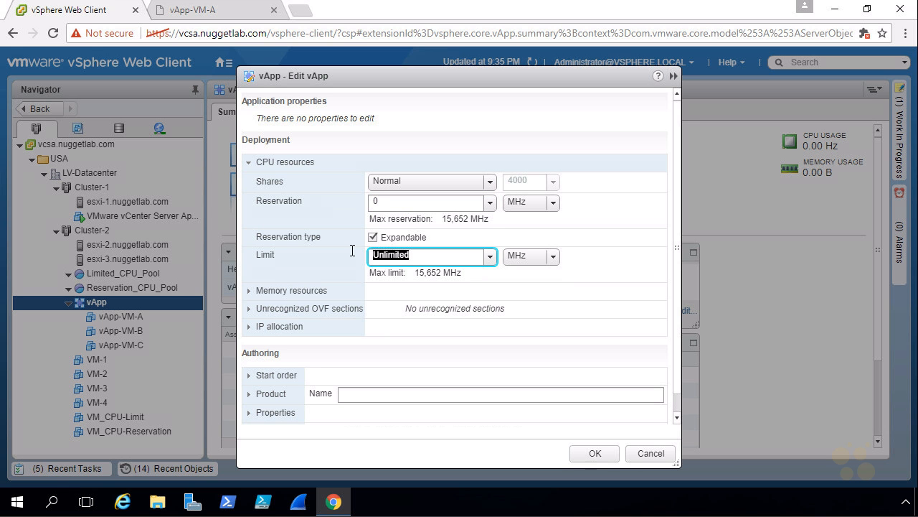
pyautogui.write('2000')
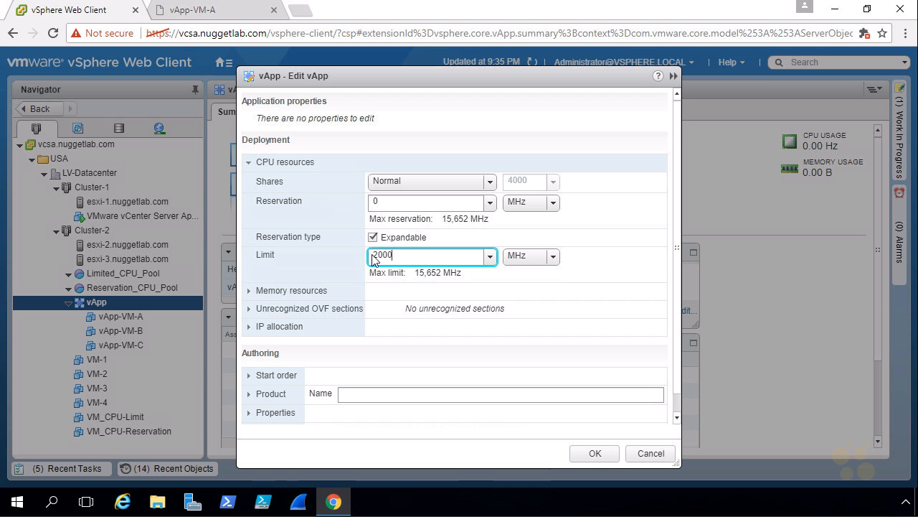
pyautogui.click(594, 455)
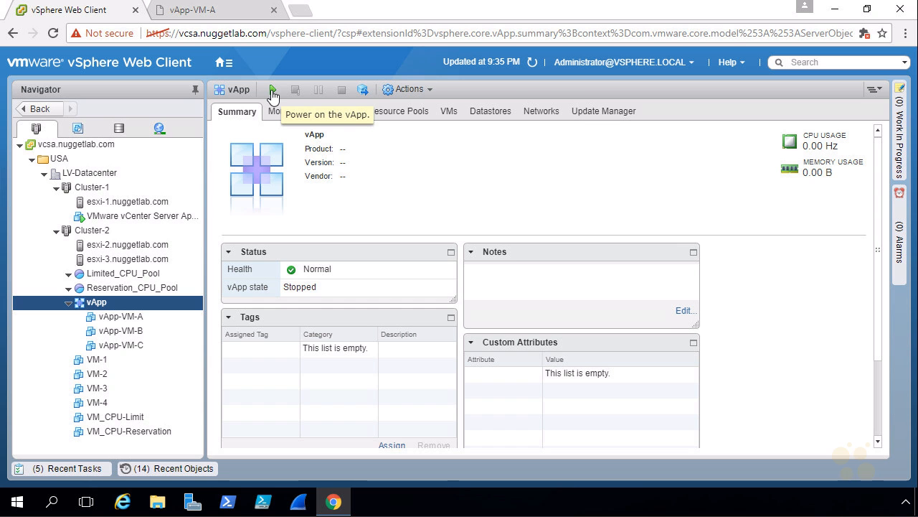
# Power on the vApp and check the progress of its power-on tasks in the recent tasks
pyautogui.click(272, 91)
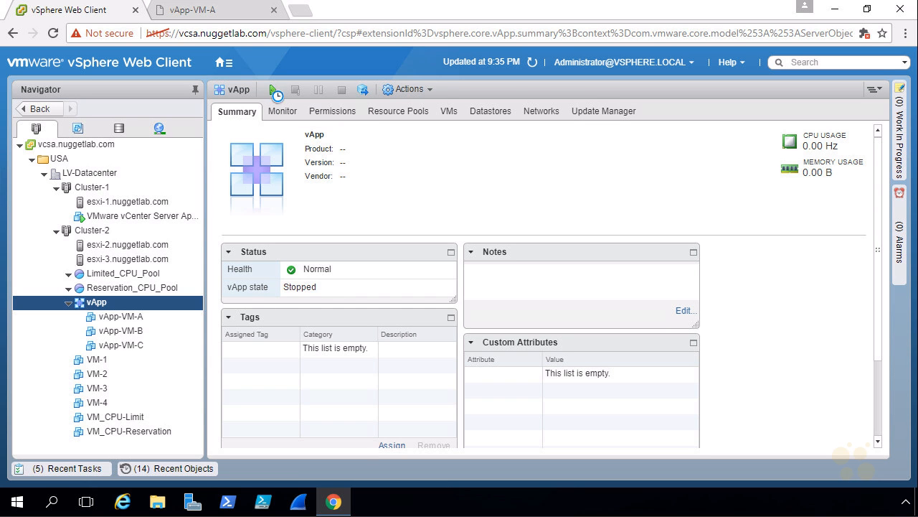
pyautogui.click(83, 468)
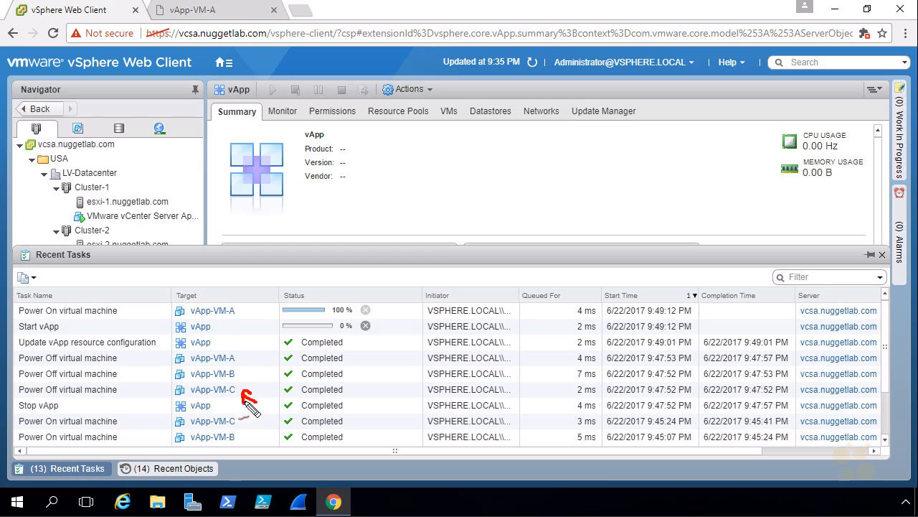
pyautogui.moveTo(244, 370)
pyautogui.mouseDown()
pyautogui.moveTo(254, 372)
pyautogui.moveTo(249, 354)
pyautogui.mouseUp()
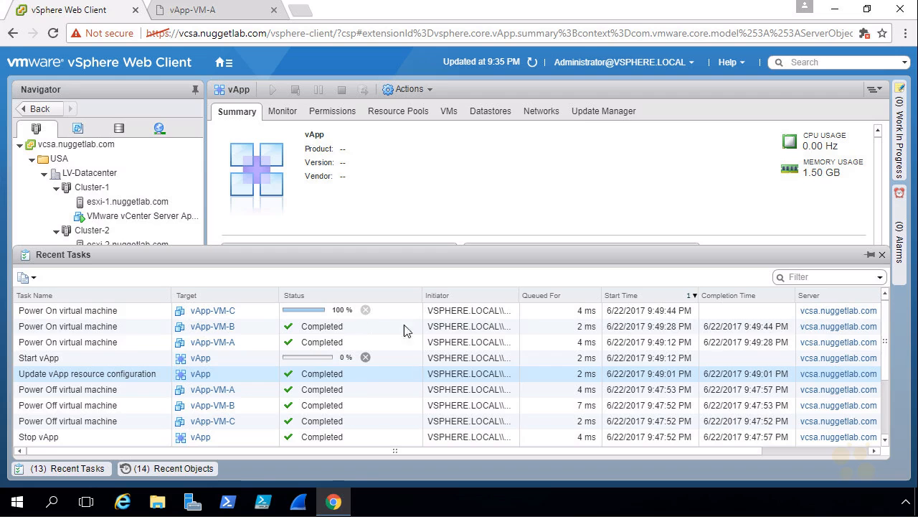
pyautogui.click(61, 468)
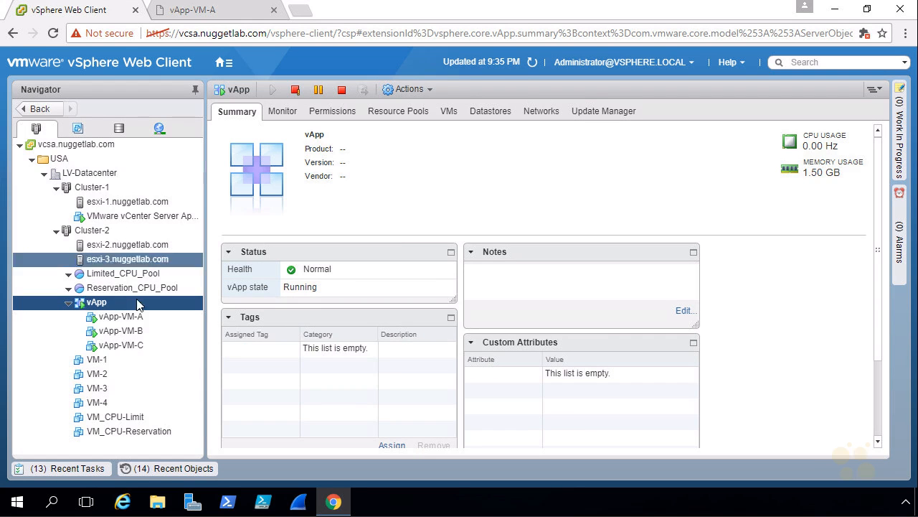
# Open the console of vApp-VM-A and keep only one console tab for it, closing the duplicate
pyautogui.rightClick(152, 322)
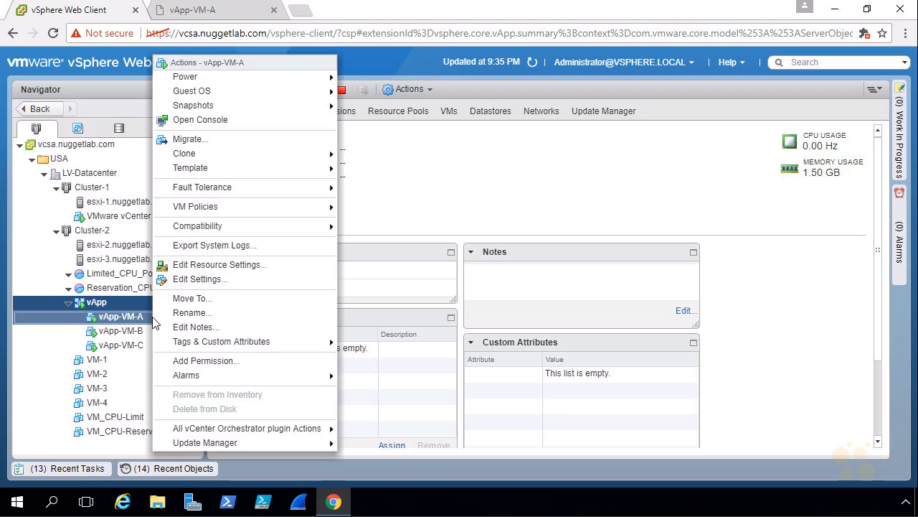
pyautogui.click(239, 120)
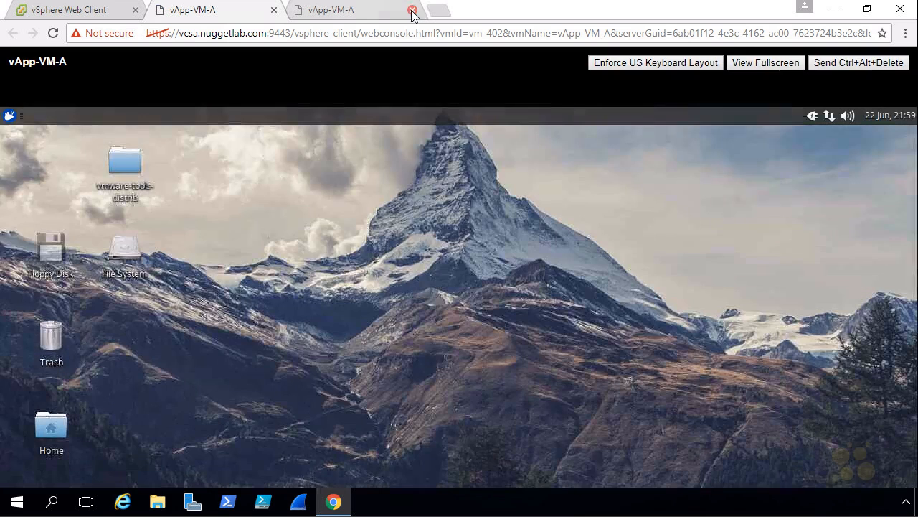
pyautogui.click(413, 11)
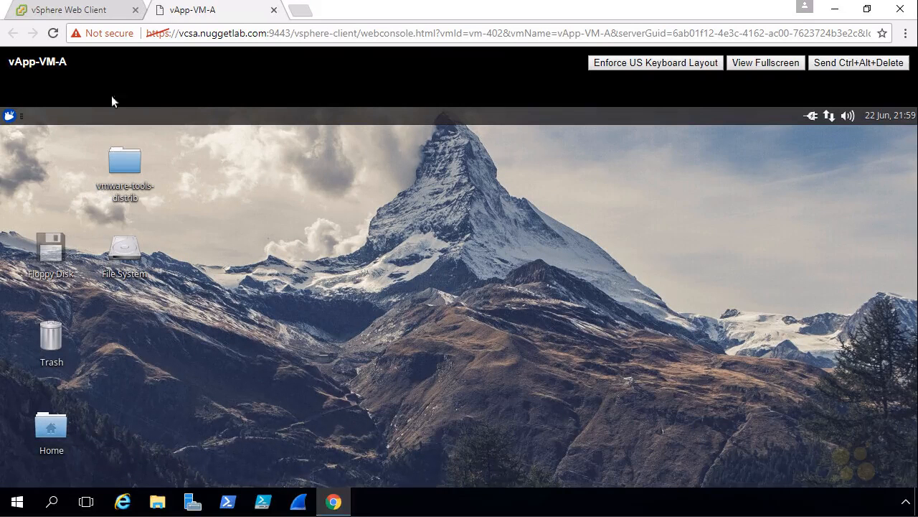
# Open a terminal in vApp-VM-A and run glxgears to put load on its CPU
pyautogui.click(10, 116)
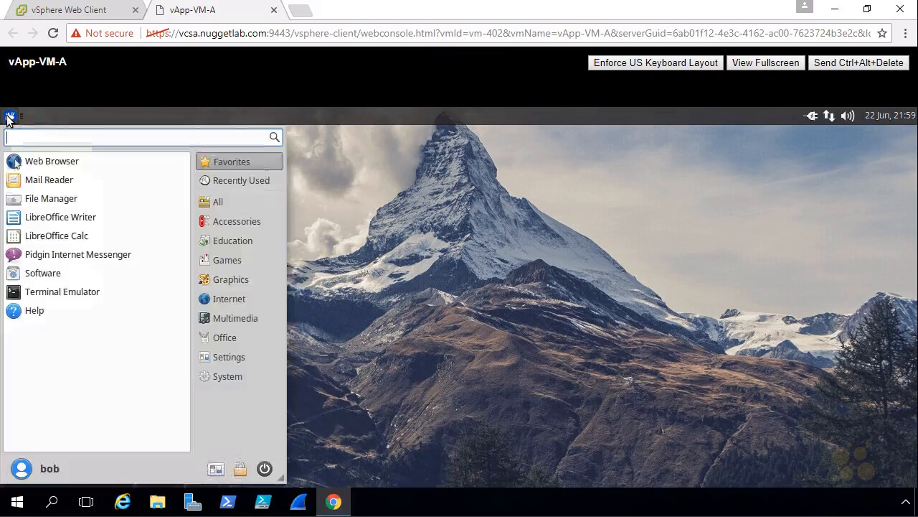
pyautogui.click(80, 295)
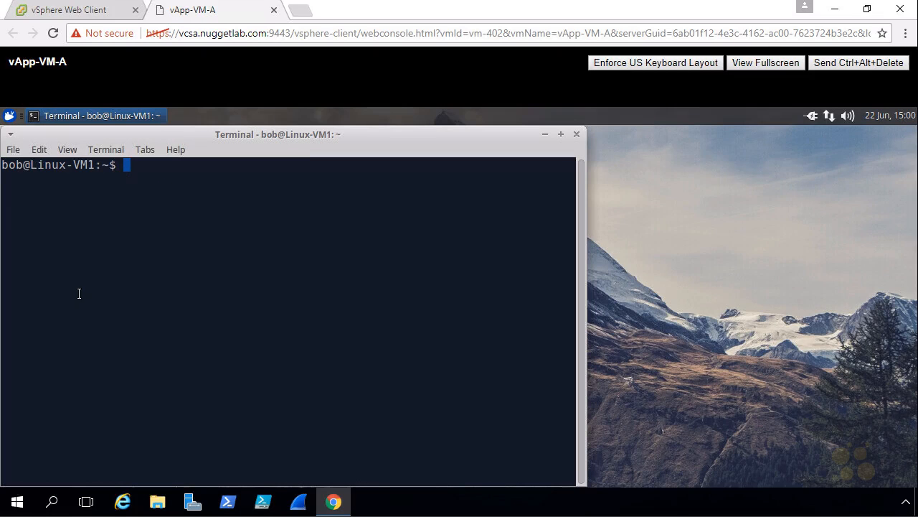
pyautogui.write('glxgears')
pyautogui.press('Return')
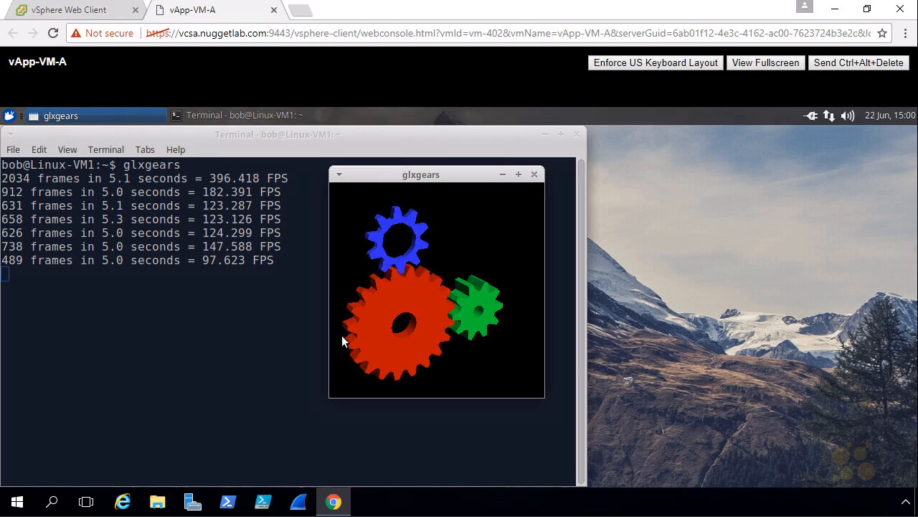
# Return to the vSphere Web Client and examine the refreshed Host CPU usage of the vApp's virtual machines in Cluster-2
pyautogui.click(86, 18)
pyautogui.click(94, 233)
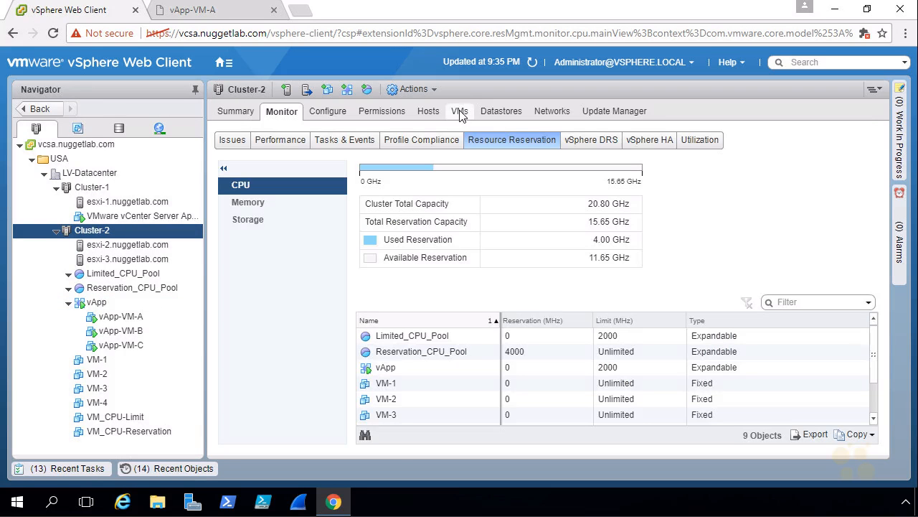
pyautogui.click(460, 113)
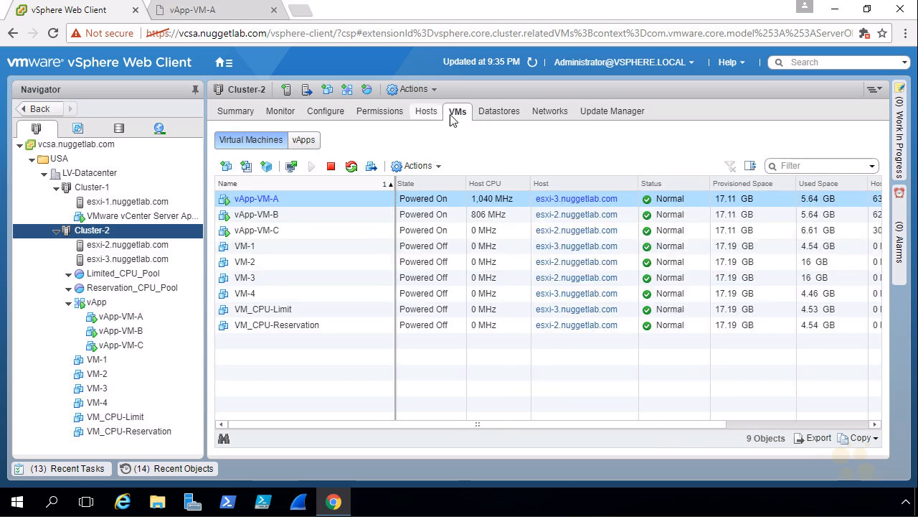
pyautogui.click(305, 142)
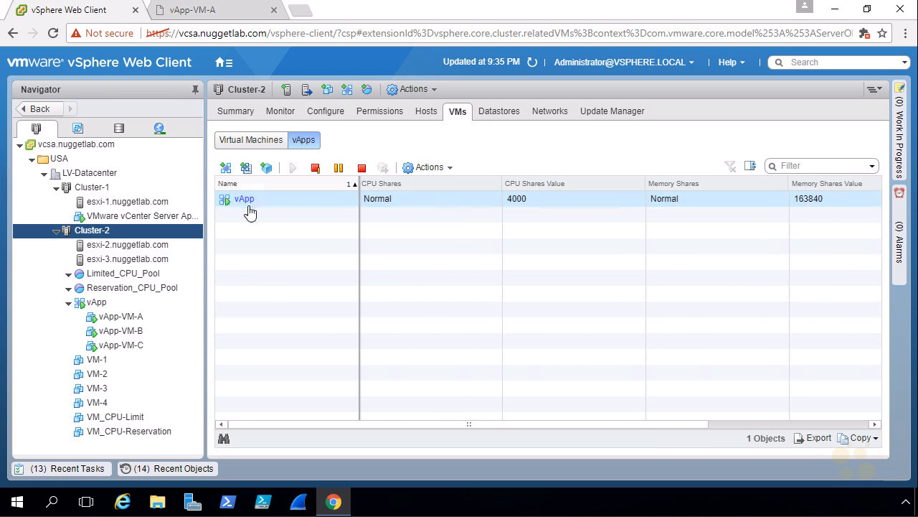
pyautogui.click(259, 148)
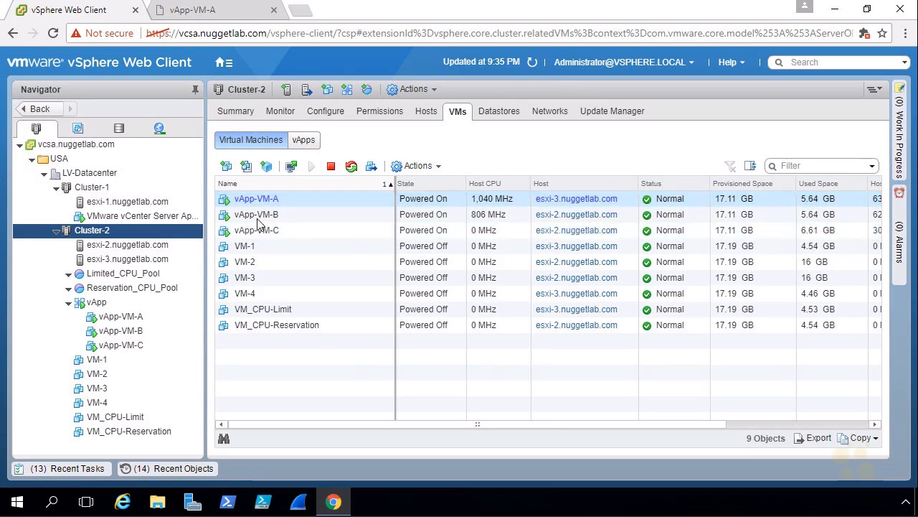
pyautogui.click(531, 63)
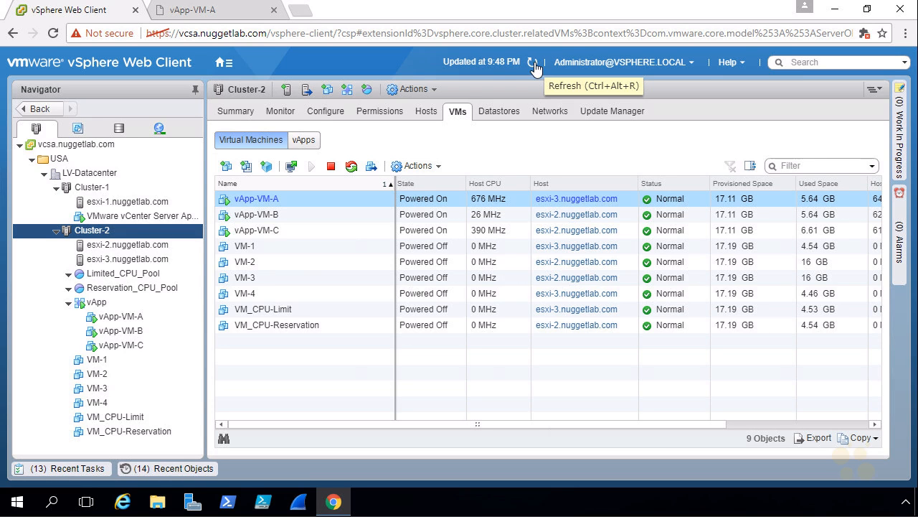
pyautogui.moveTo(513, 238)
pyautogui.mouseDown()
pyautogui.moveTo(515, 215)
pyautogui.moveTo(482, 173)
pyautogui.moveTo(461, 223)
pyautogui.moveTo(470, 245)
pyautogui.moveTo(503, 249)
pyautogui.moveTo(506, 234)
pyautogui.mouseUp()
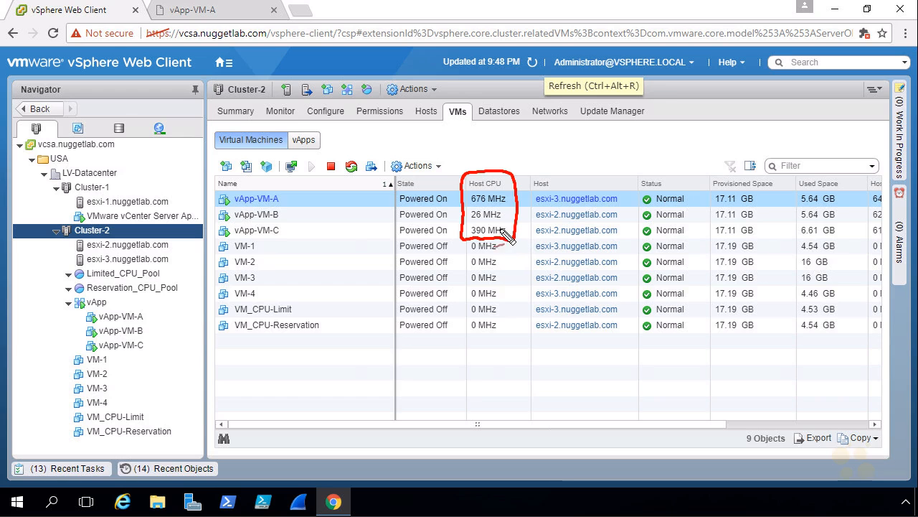
pyautogui.moveTo(518, 135)
pyautogui.mouseDown()
pyautogui.moveTo(508, 167)
pyautogui.moveTo(542, 150)
pyautogui.moveTo(552, 164)
pyautogui.moveTo(558, 155)
pyautogui.moveTo(587, 168)
pyautogui.moveTo(602, 142)
pyautogui.mouseUp()
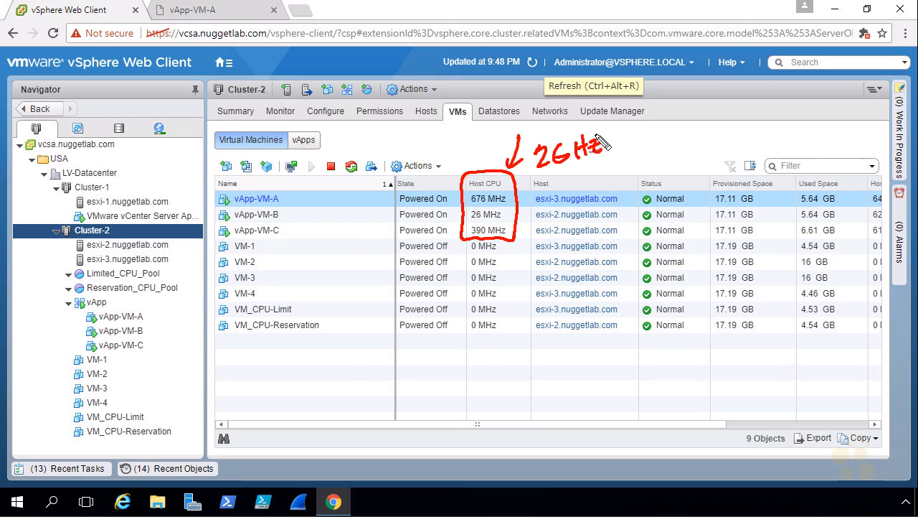
pyautogui.moveTo(136, 295); pyautogui.dragTo(109, 304)
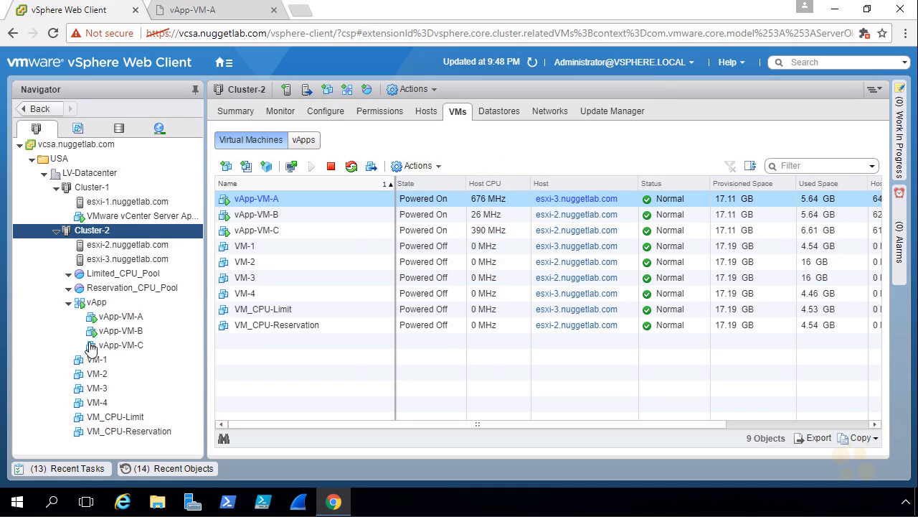
# Shut down the vApp in Cluster-2 and confirm the shutdown
pyautogui.click(92, 346)
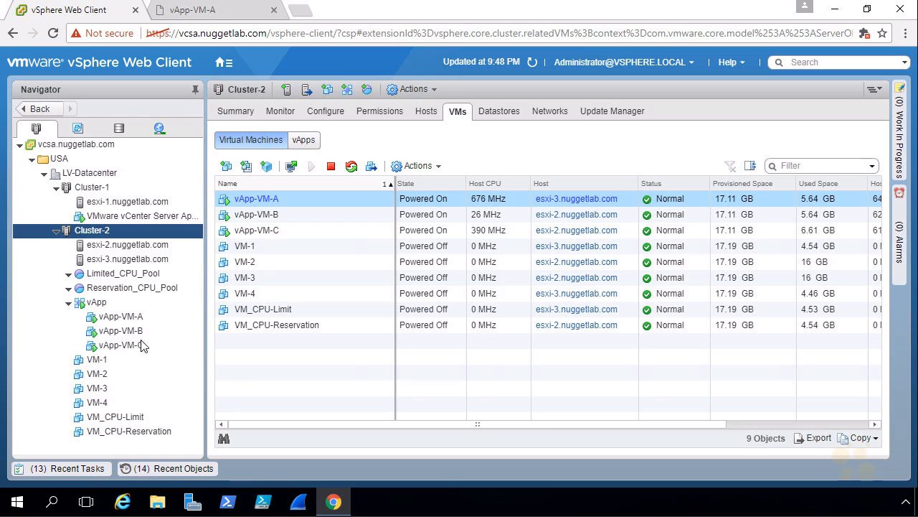
pyautogui.rightClick(115, 305)
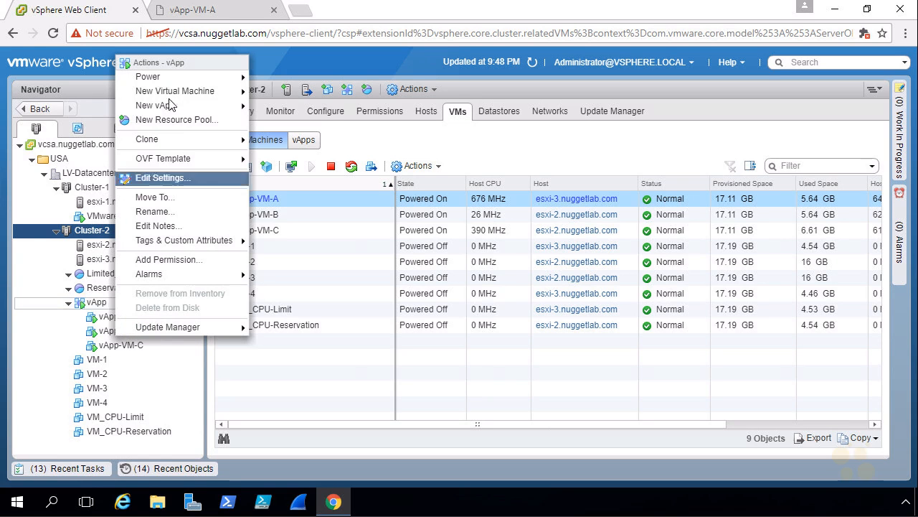
pyautogui.moveTo(164, 78)
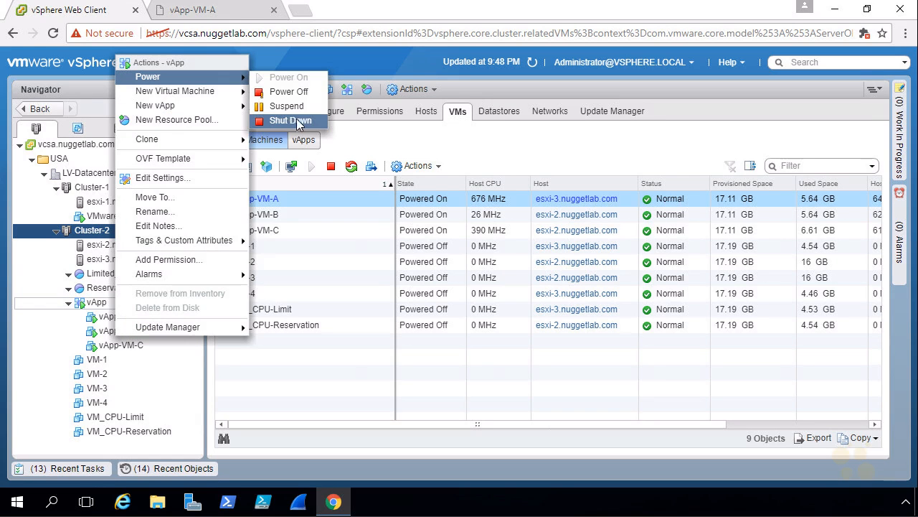
pyautogui.click(290, 120)
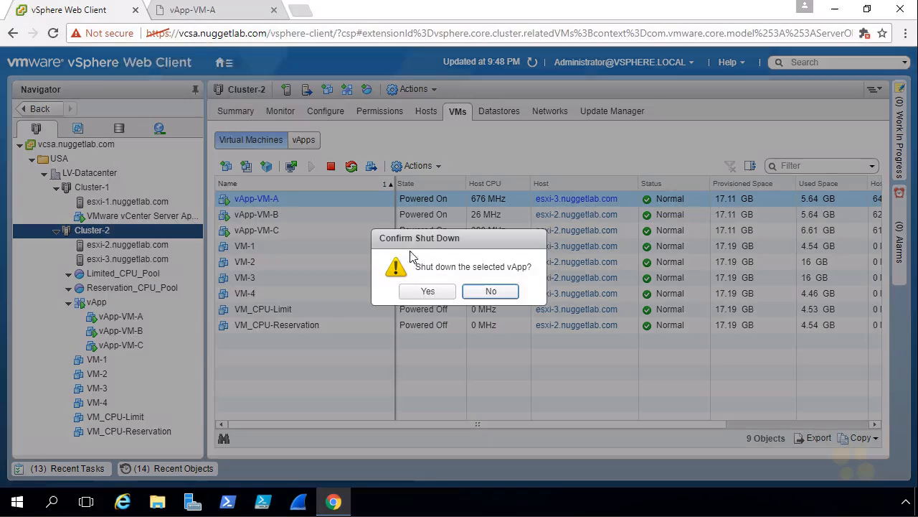
pyautogui.click(427, 290)
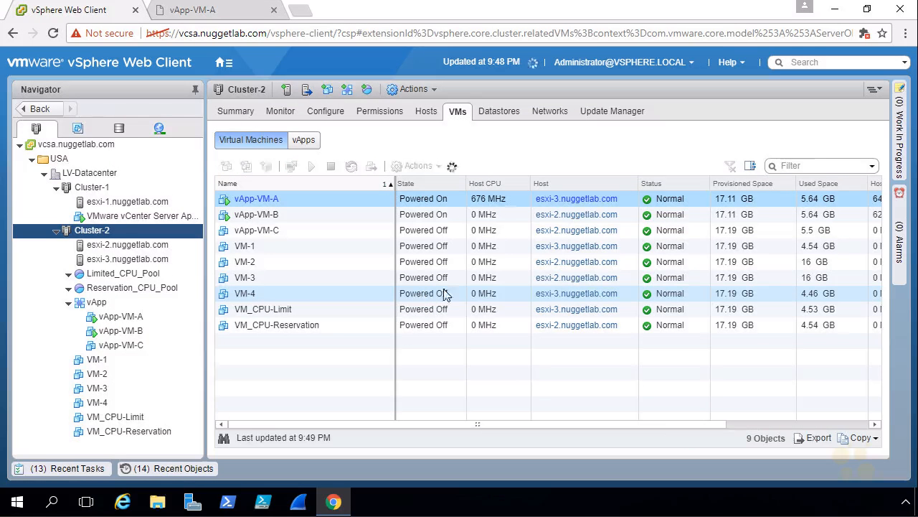